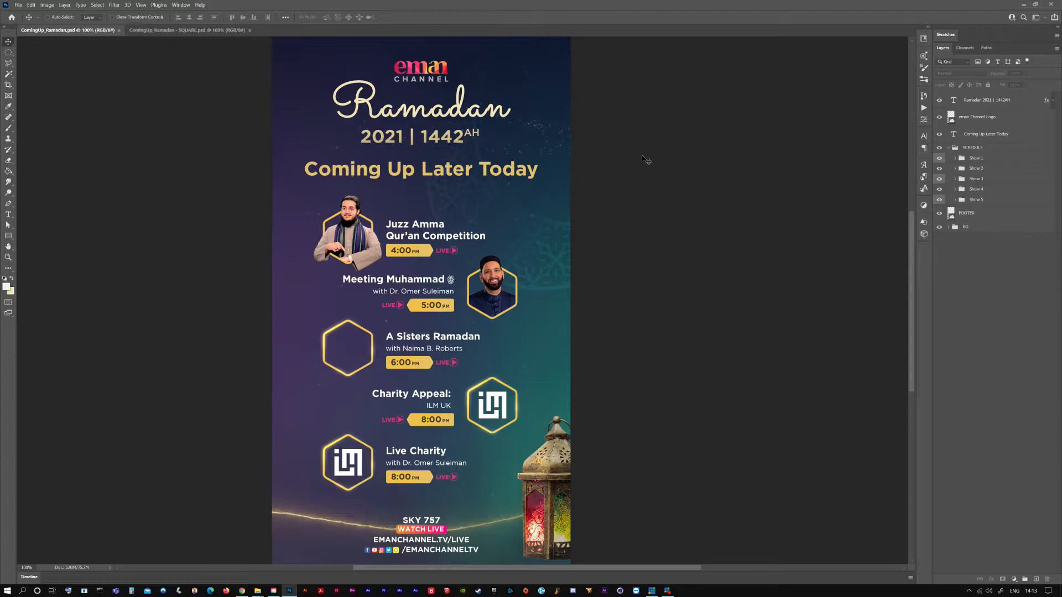
Compare the portrait and square schedule designs, and inspect the options available for the square file's linked SCHEDULE layer
key("ctrl+minus")
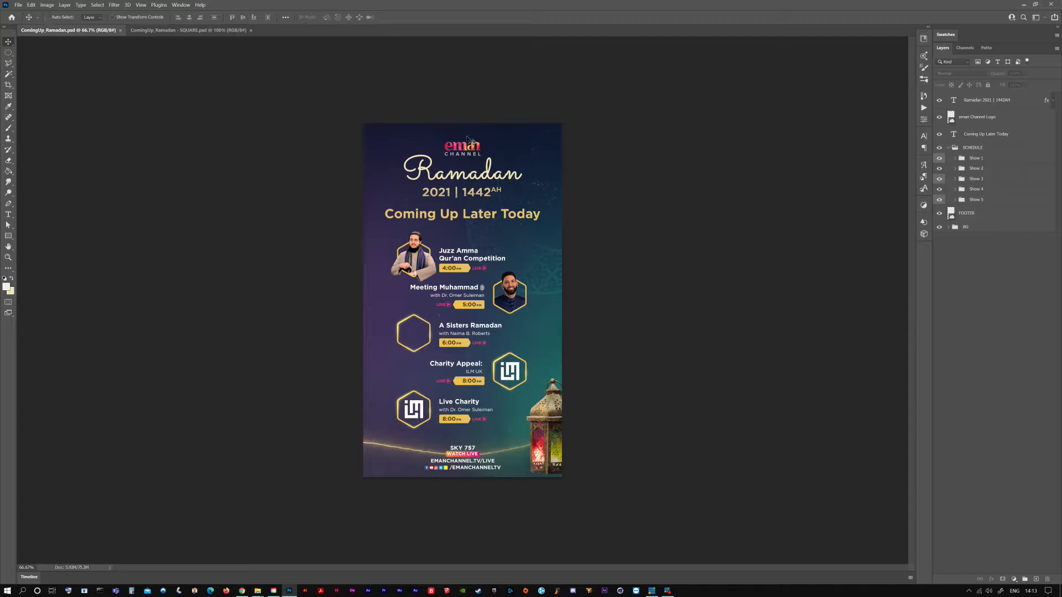
left_click(173, 31)
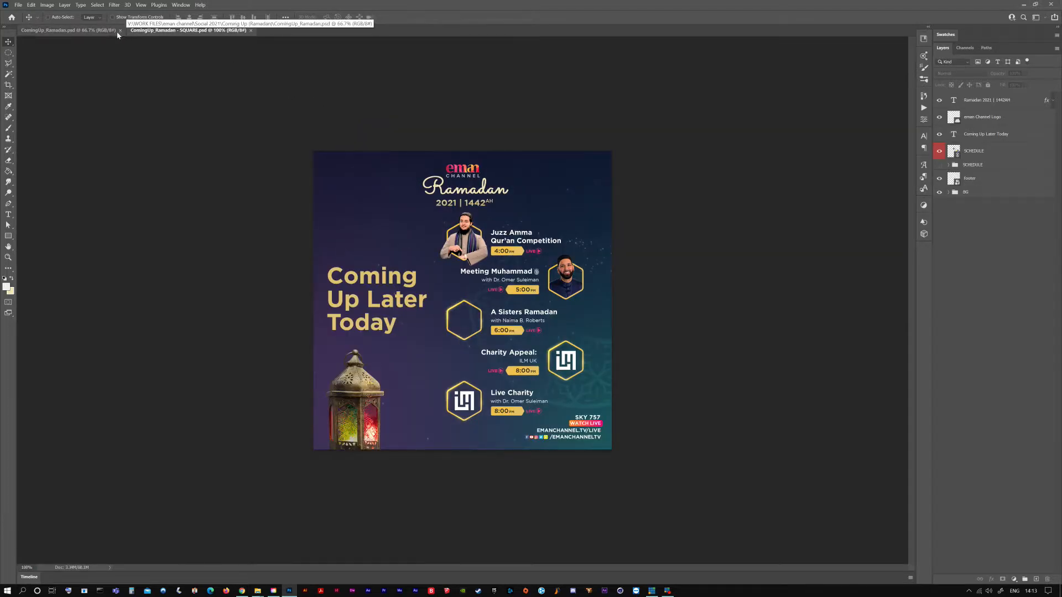
left_click(78, 31)
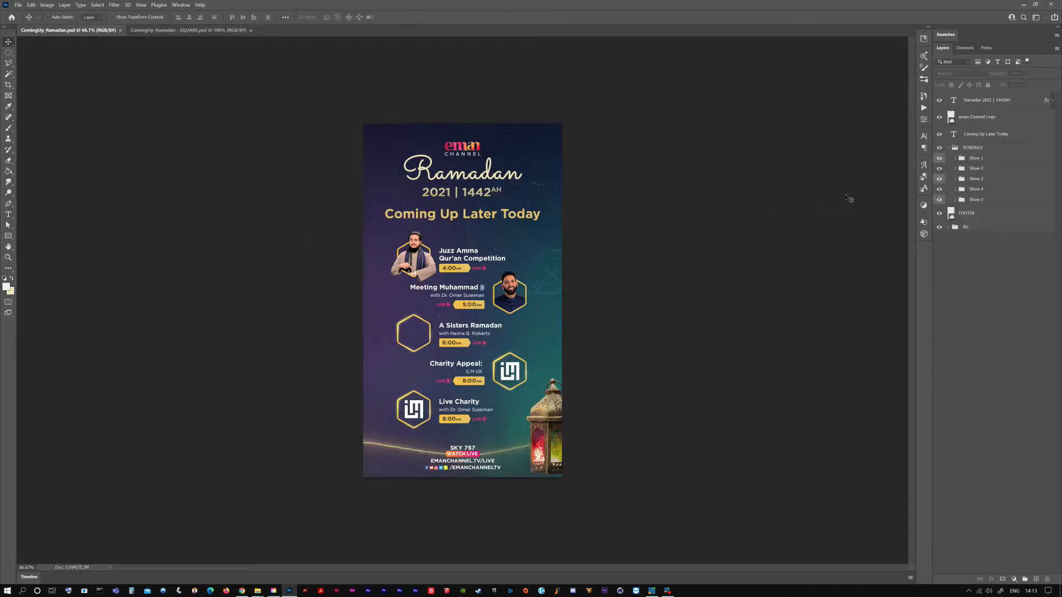
left_click(164, 31)
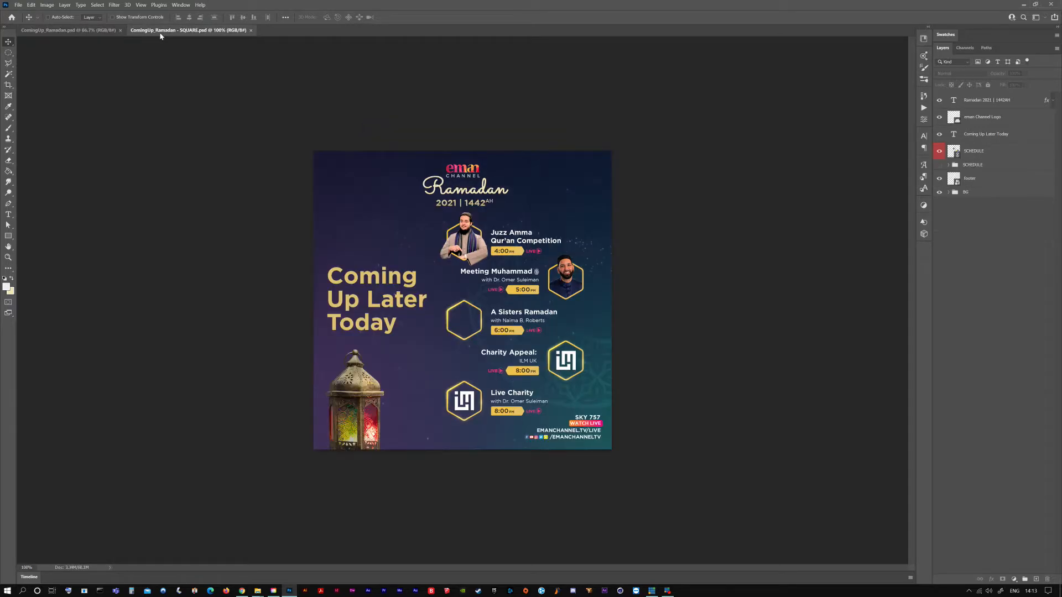
left_click(979, 152)
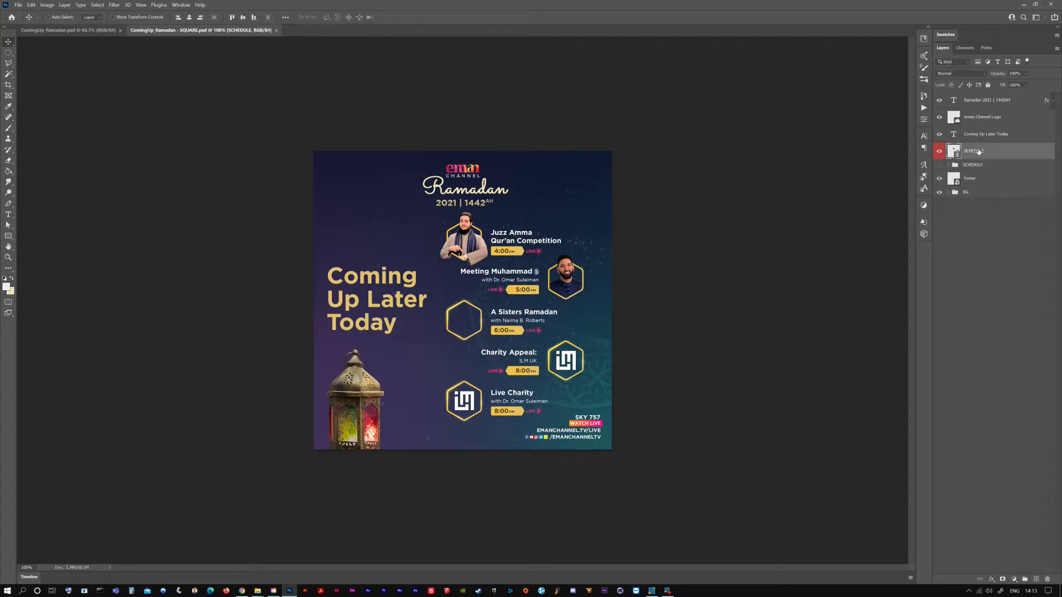
right_click(978, 152)
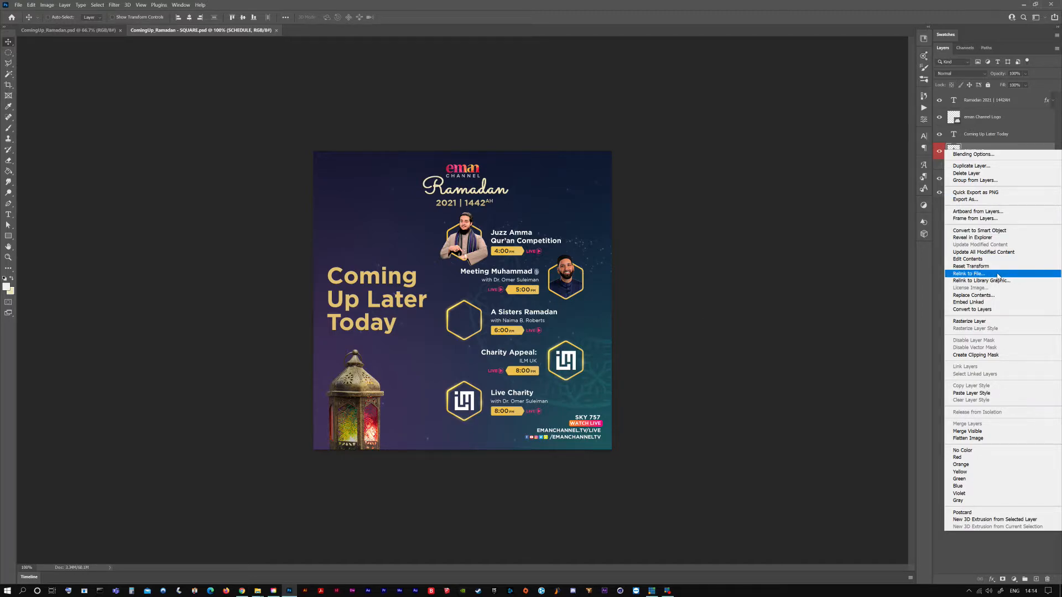
left_click(938, 271)
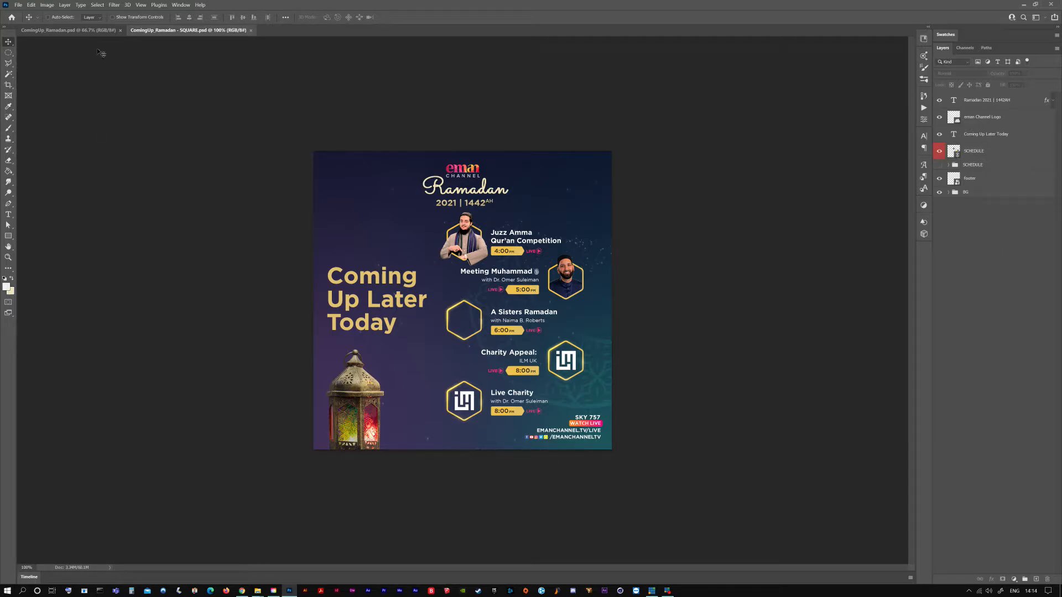
Return to the portrait document ComingUp_Ramadan.psd and hide the Show 5 group inside SCHEDULE
left_click(68, 30)
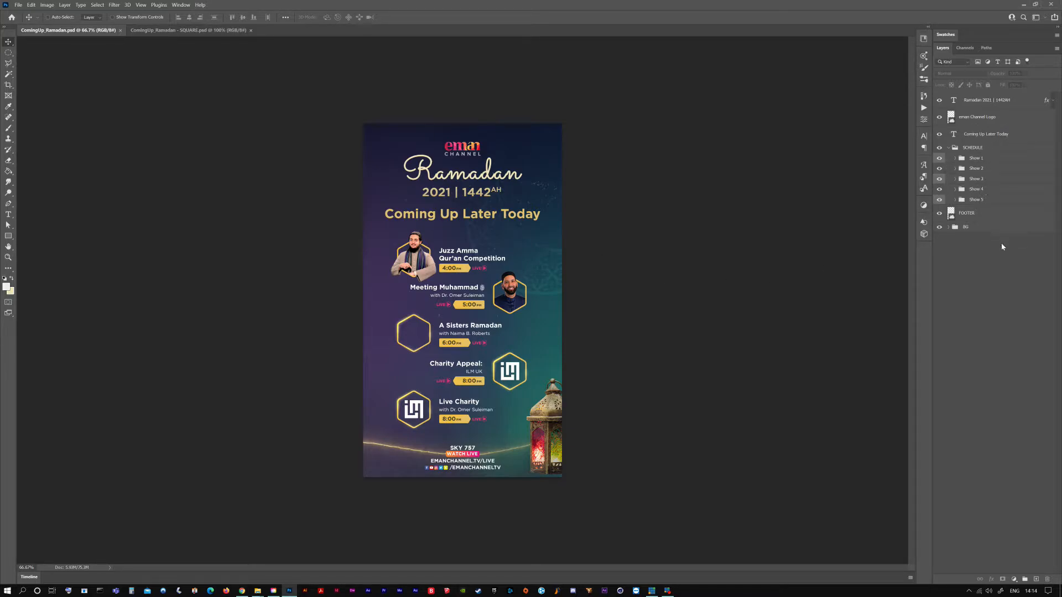
left_click(952, 152)
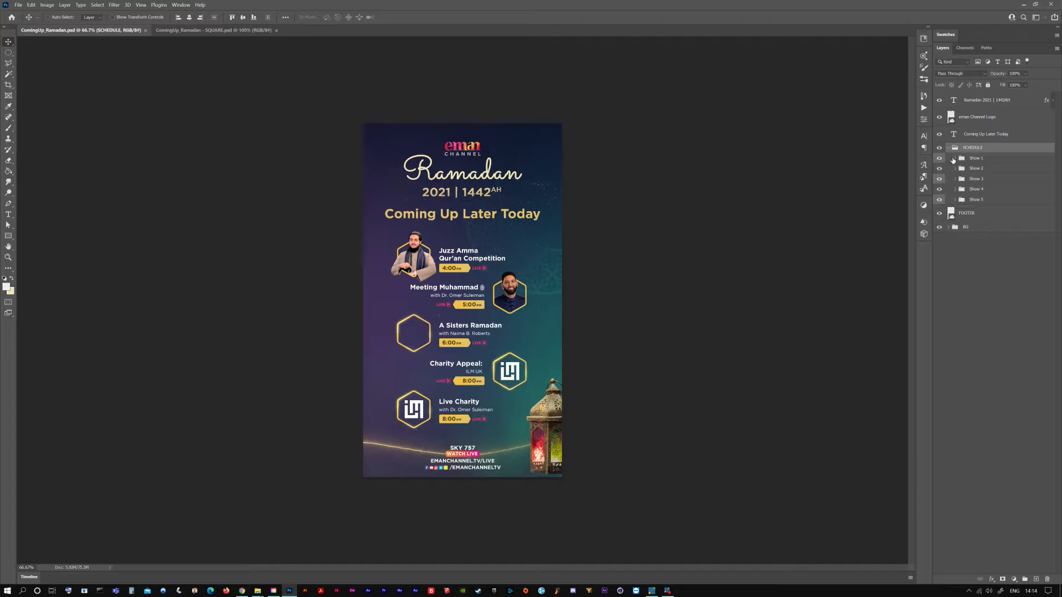
left_click(939, 201)
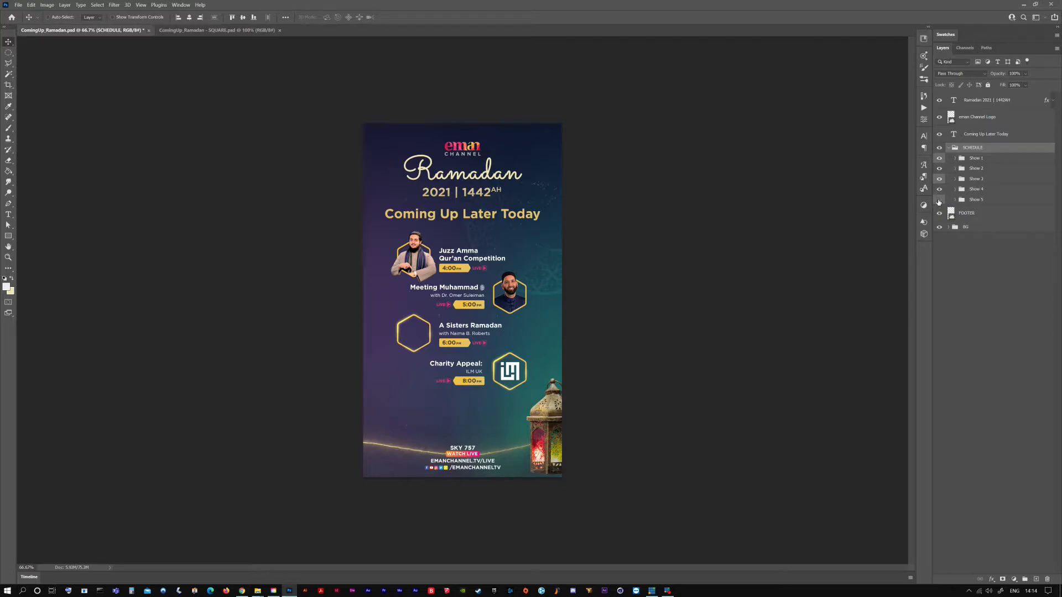
left_click(969, 283)
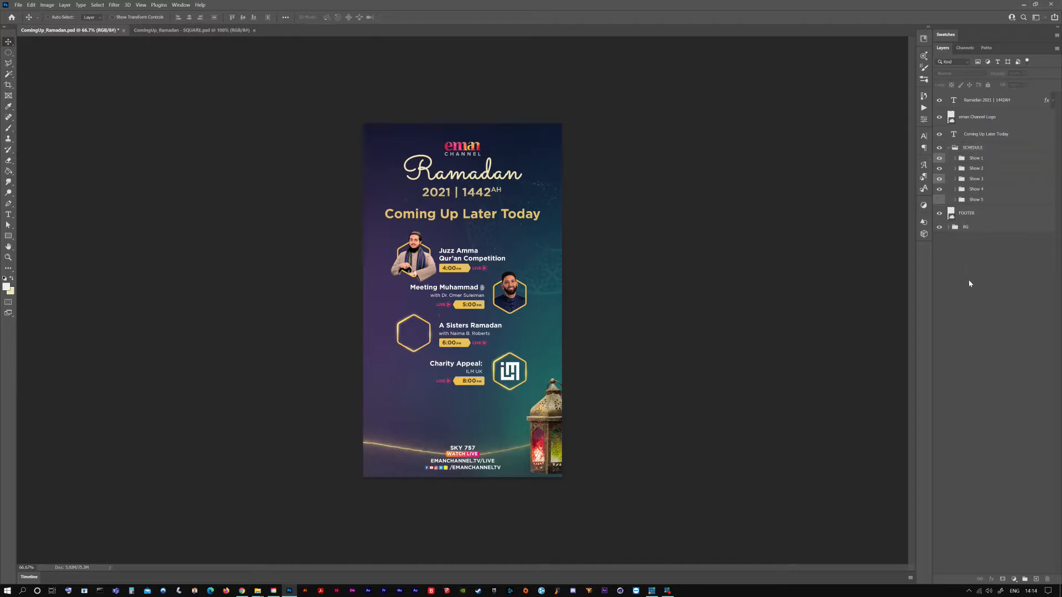
left_click(938, 199)
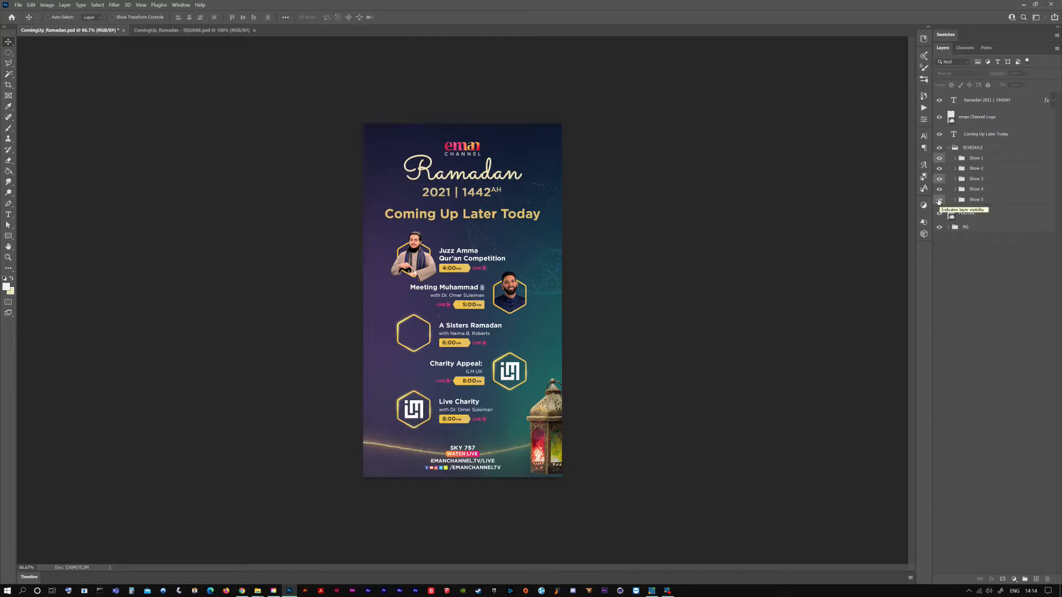
left_click(939, 200)
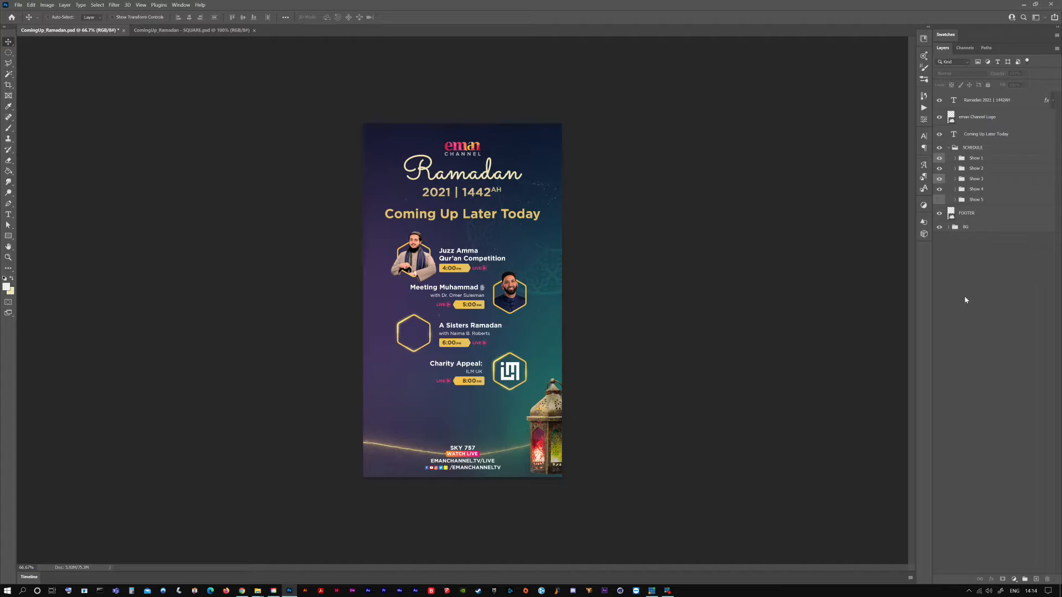
Examine the Show 1 group, checking its Live badge, presenter line and title by switching their visibility off and on
left_click(954, 159)
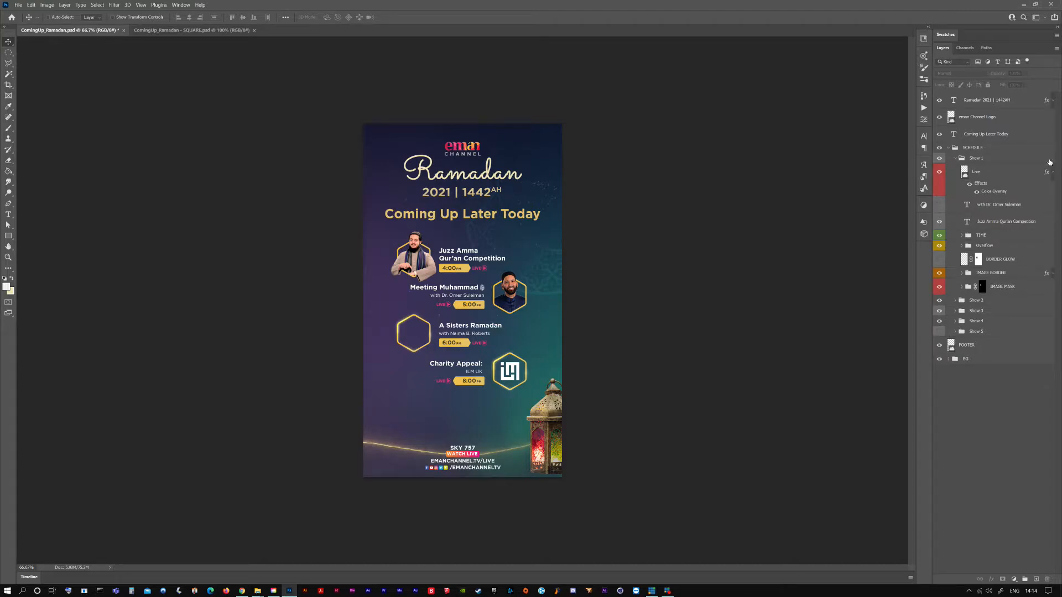
left_click(1051, 172)
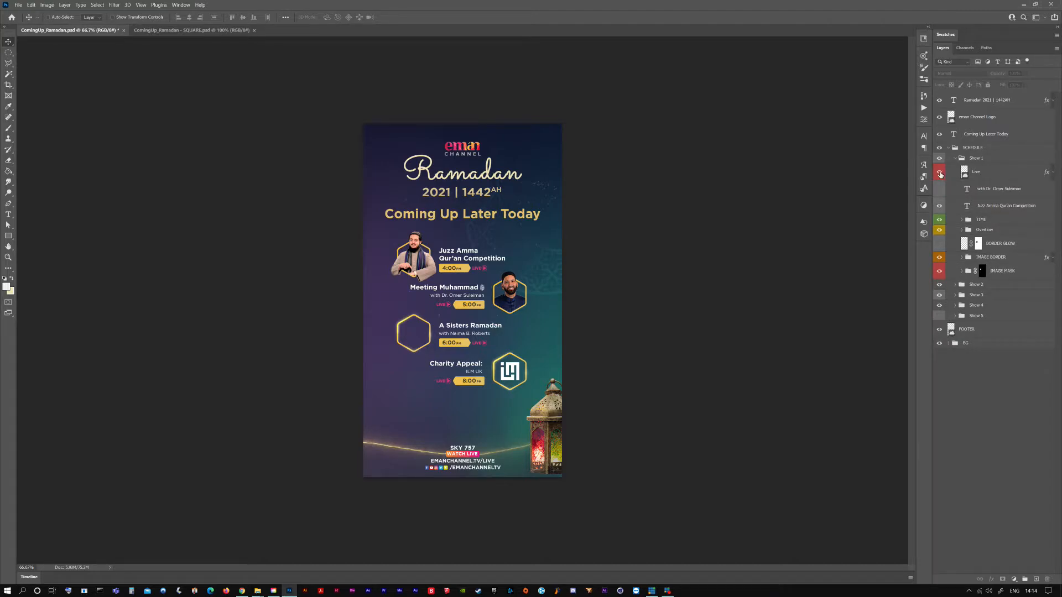
left_click(939, 174)
left_click(939, 174)
left_click(939, 205)
left_click(939, 191)
left_click(939, 205)
left_click(939, 189)
Check the contents of Show 1's TIME group, collapse the Show 1 group and save the document
left_click(962, 220)
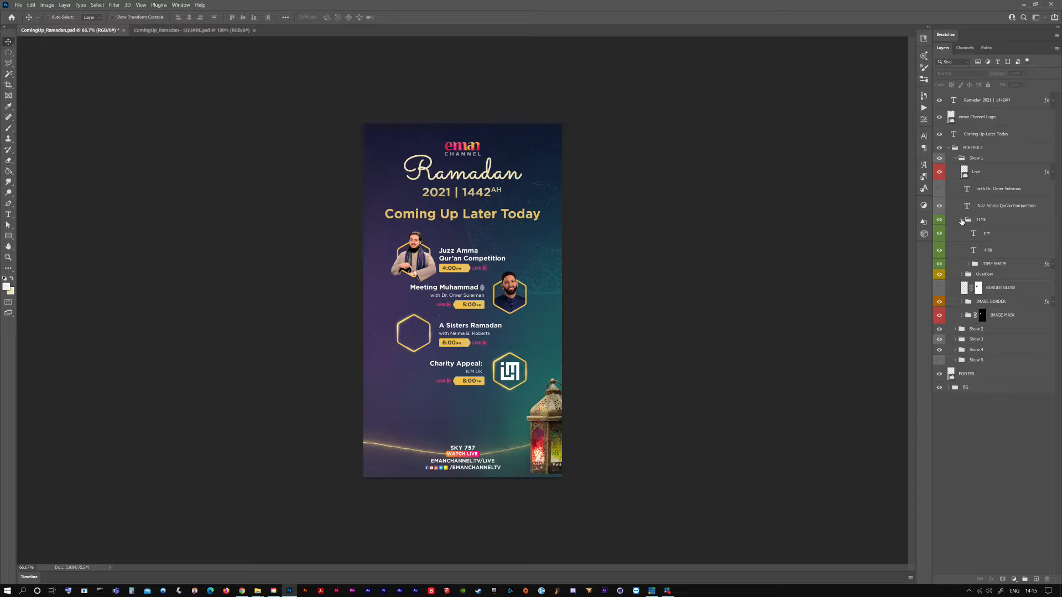
left_click(961, 220)
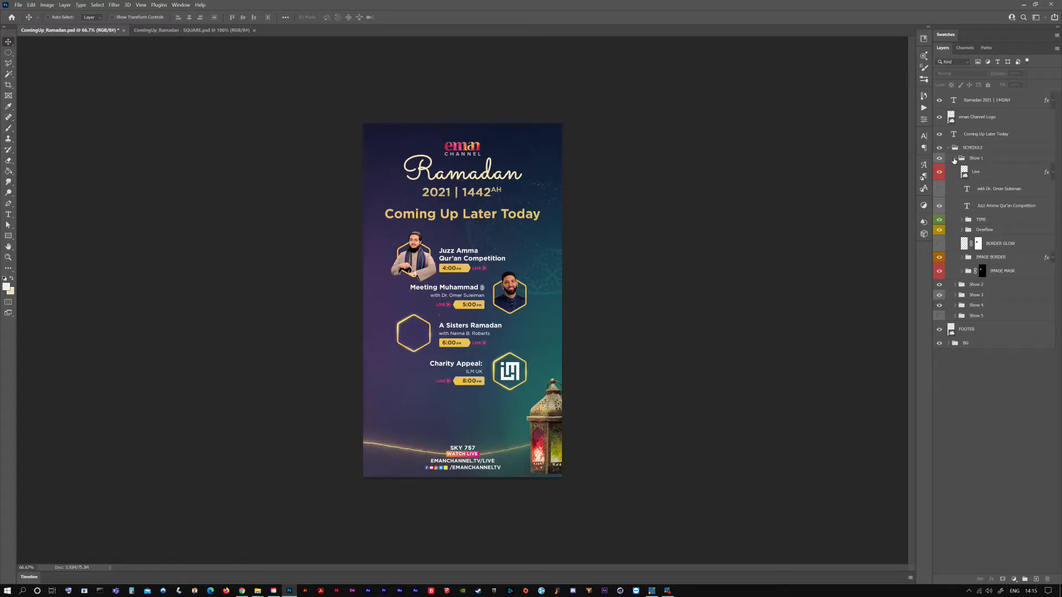
left_click(953, 159)
key("ctrl+s")
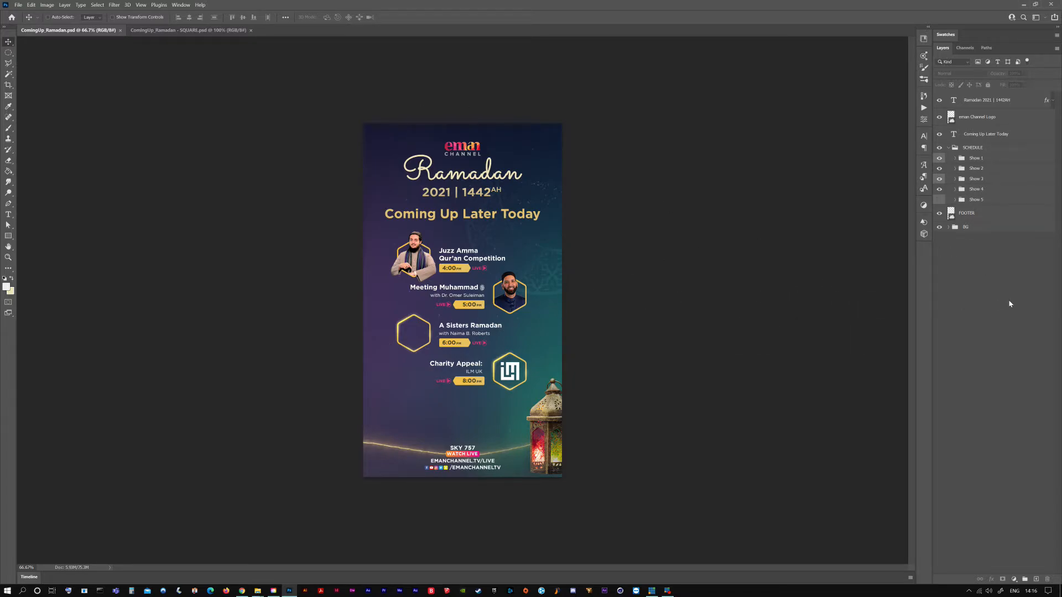
Collapse the Live layer's effects list in the Show 2, 3, 4 and 5 groups, leaving only the Show 3 group expanded
left_click(955, 178)
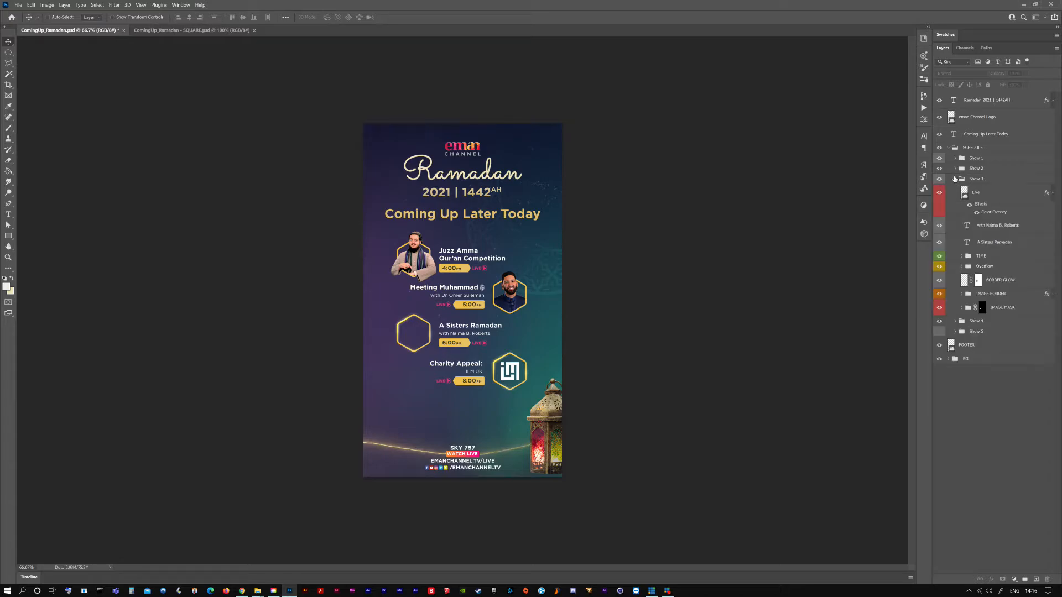
left_click(1051, 193)
left_click(954, 169)
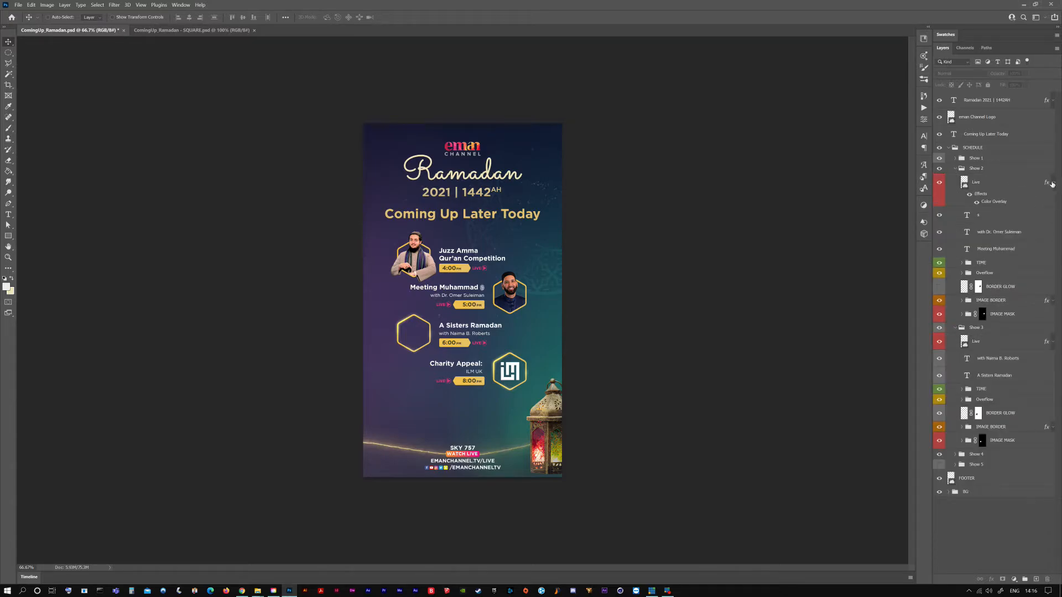
left_click(1051, 183)
left_click(955, 170)
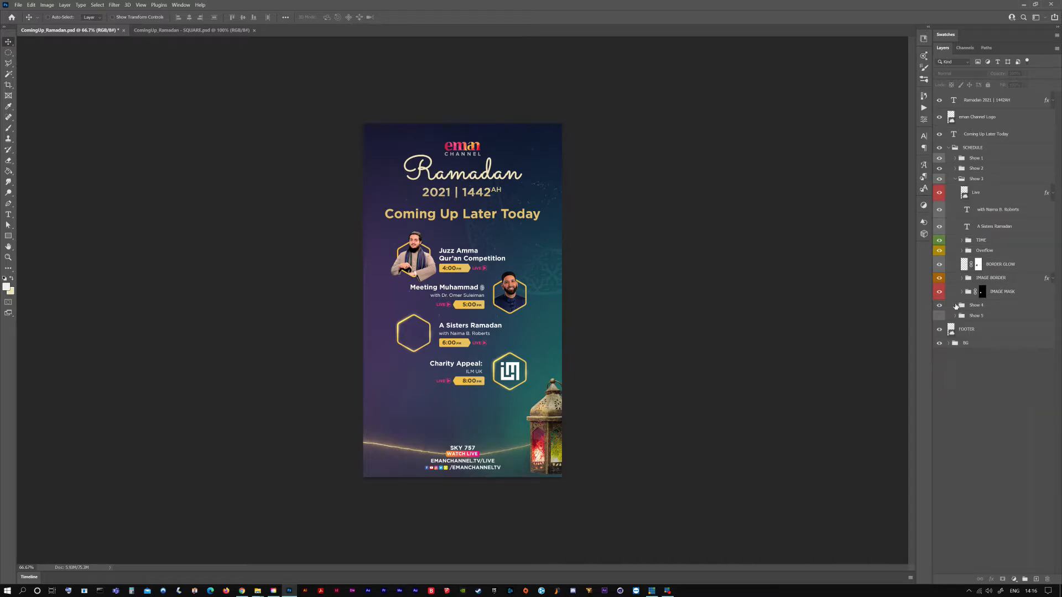
left_click(954, 305)
left_click(1051, 319)
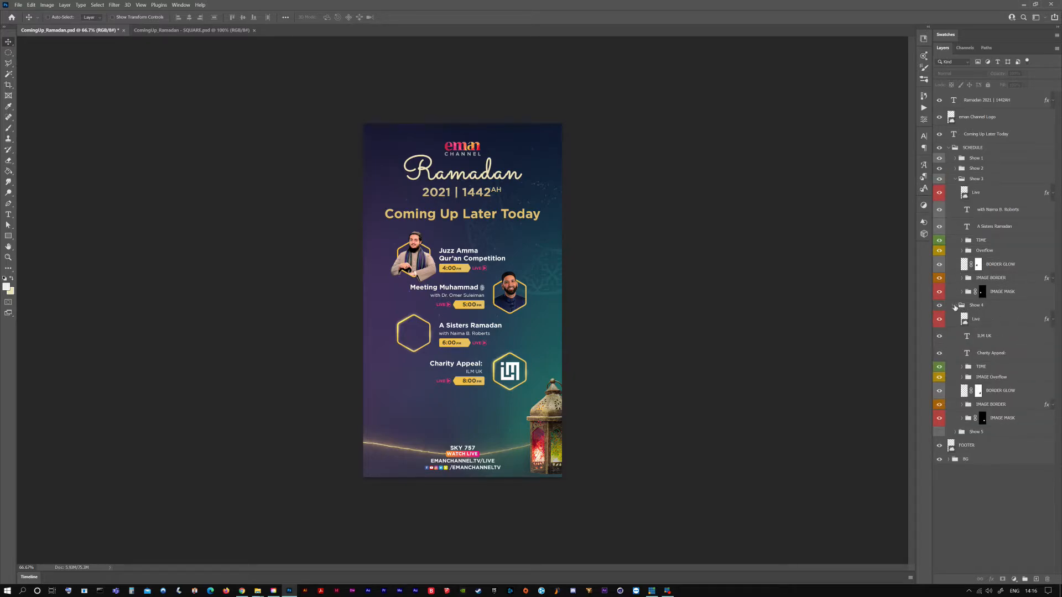
left_click(954, 305)
left_click(955, 315)
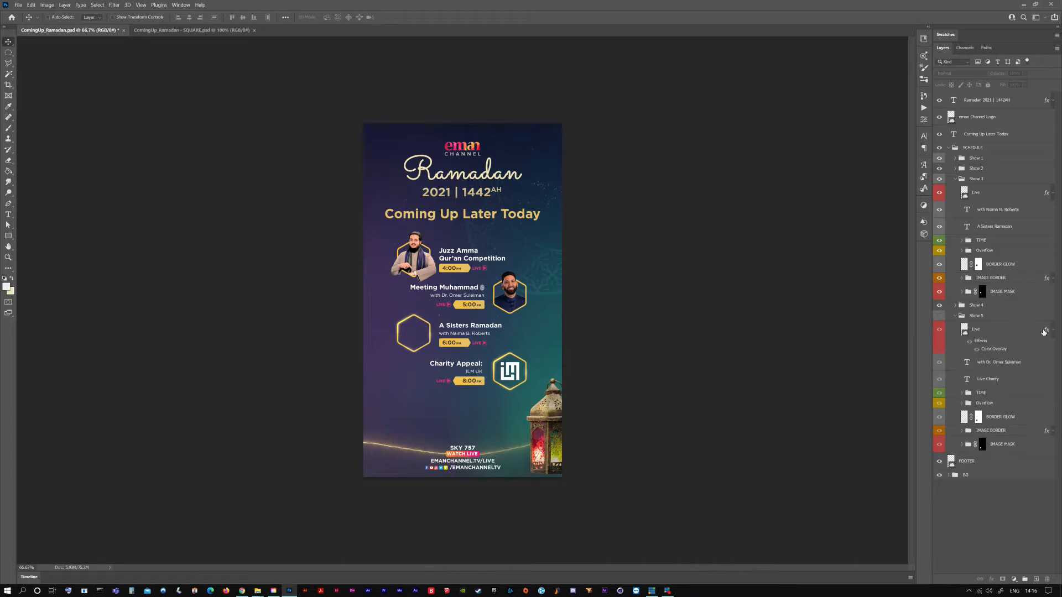
left_click(1052, 330)
left_click(955, 315)
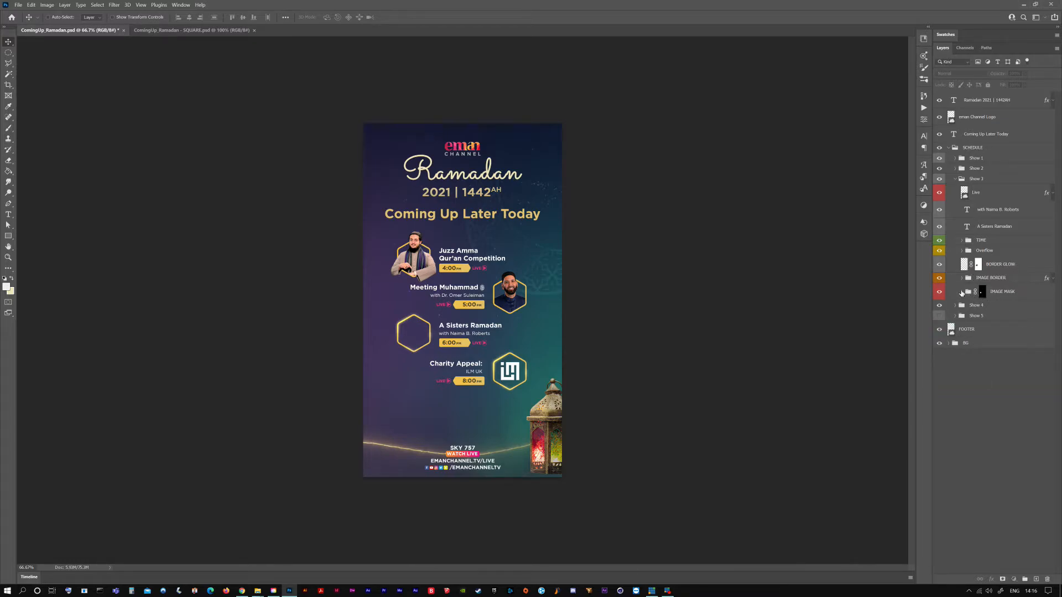
Expand the IMAGE MASK and Overflow groups inside Show 3 and save the document
left_click(962, 292)
left_click(963, 251)
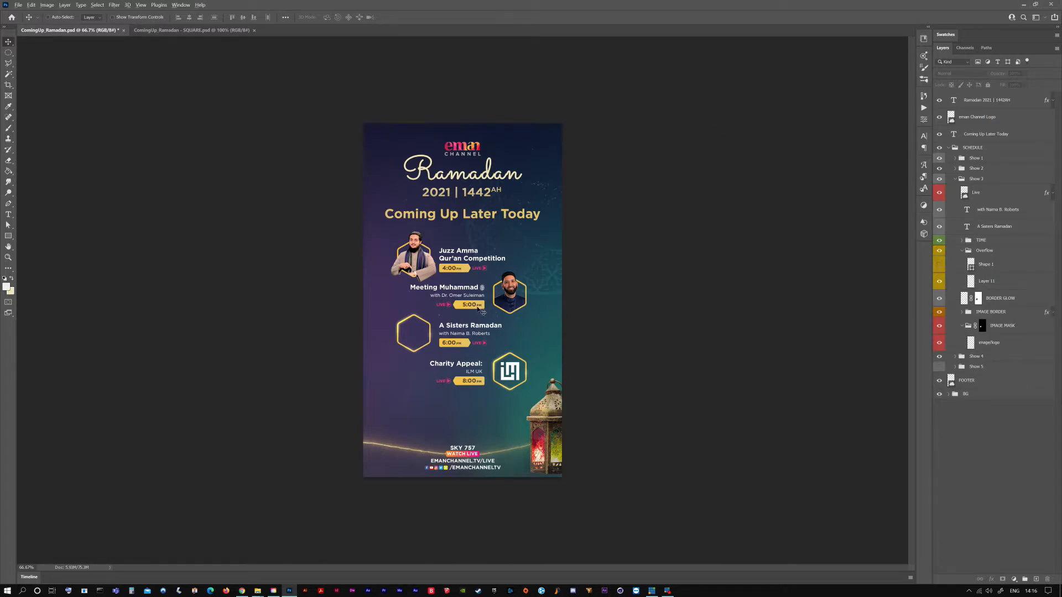
scroll(440, 328, "up", 1)
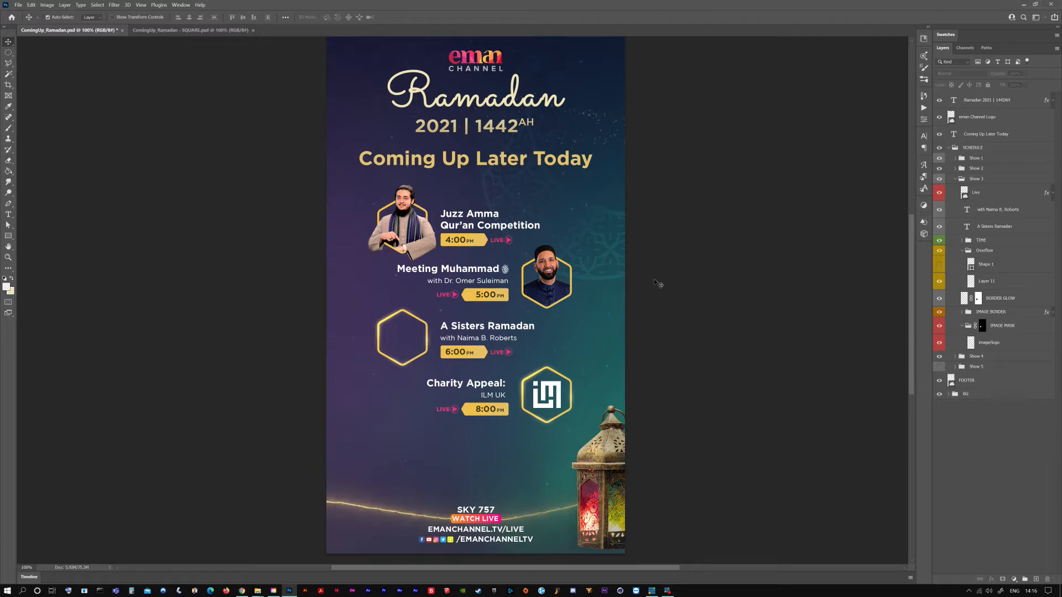
key("ctrl+s")
Correct the Show 3 title to "A Sister's Ramadan" and save the document
double_click(482, 329)
type("'")
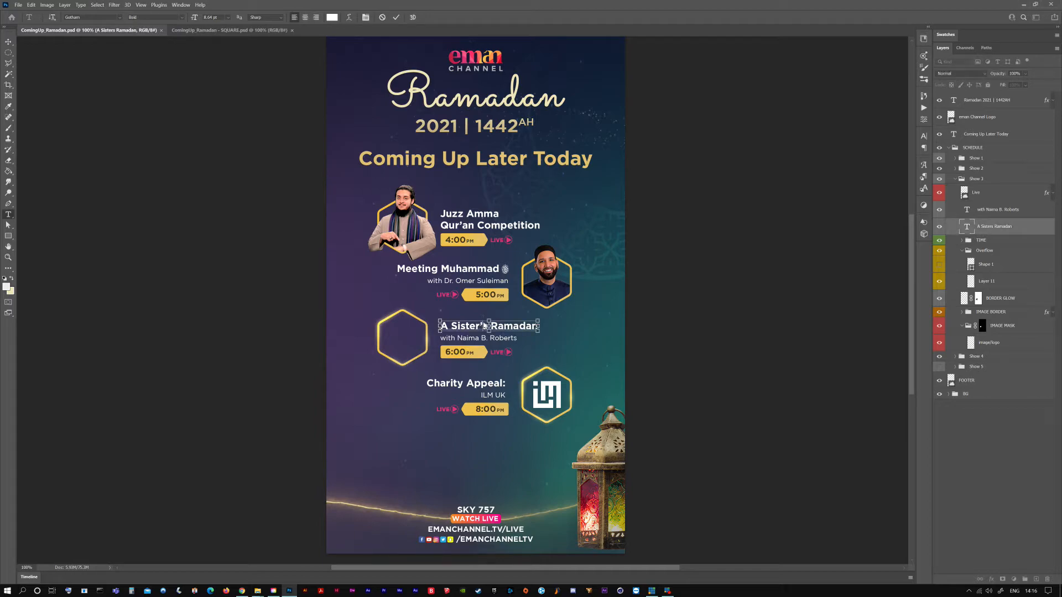
key("ctrl+Return")
key("ctrl+s")
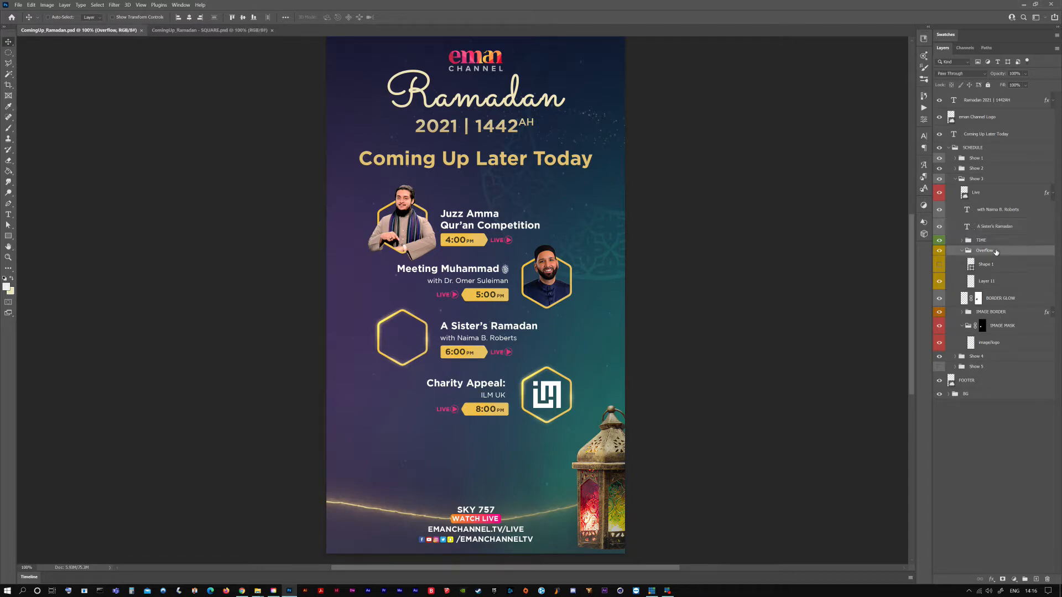
Identify the Overflow, BORDER GLOW and IMAGE MASK items that control the Show 3 picture
left_click(995, 252)
left_click(1027, 330, "shift")
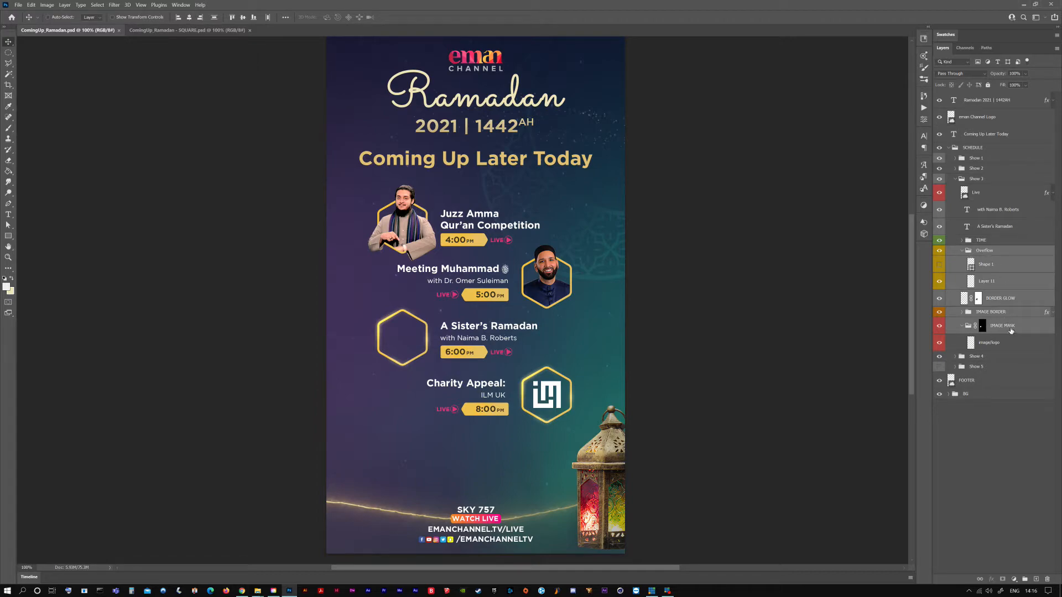
left_click(990, 449)
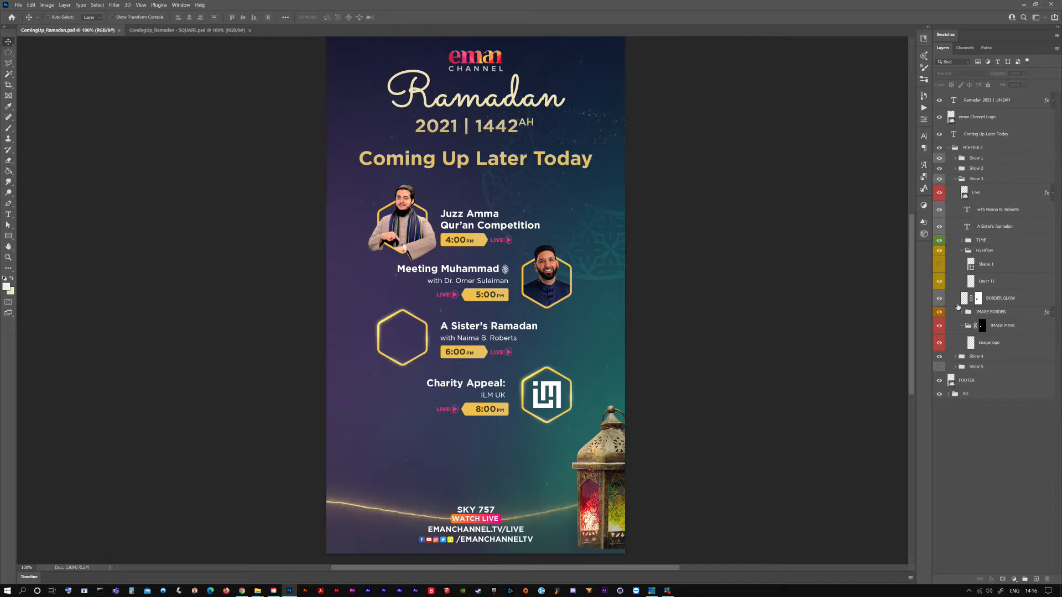
Compare the Show 3 hexagon with and without its BORDER GLOW layer, and leave that layer hidden
left_click(998, 302)
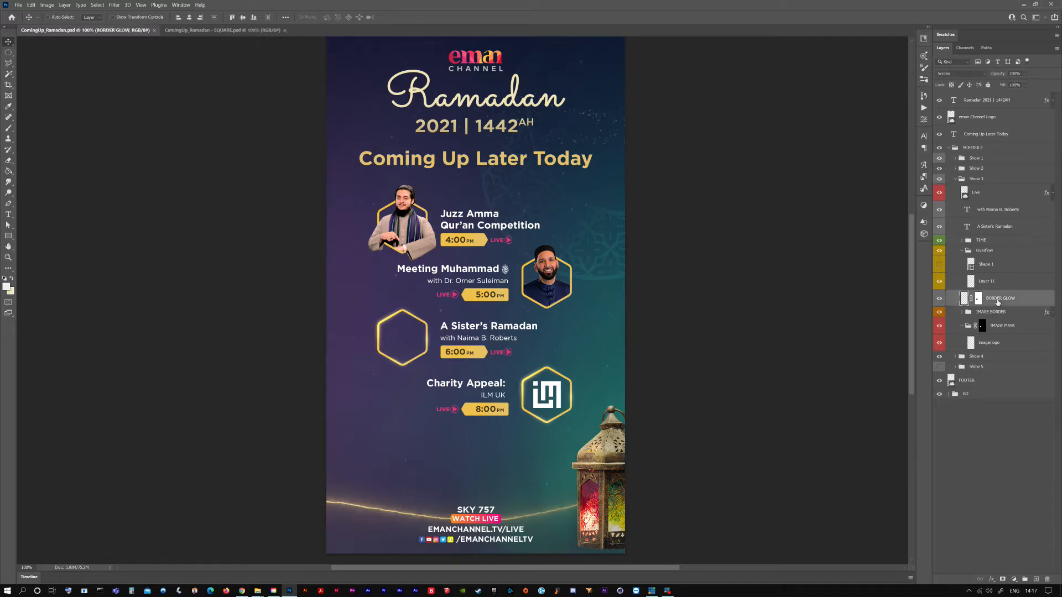
left_click(939, 300)
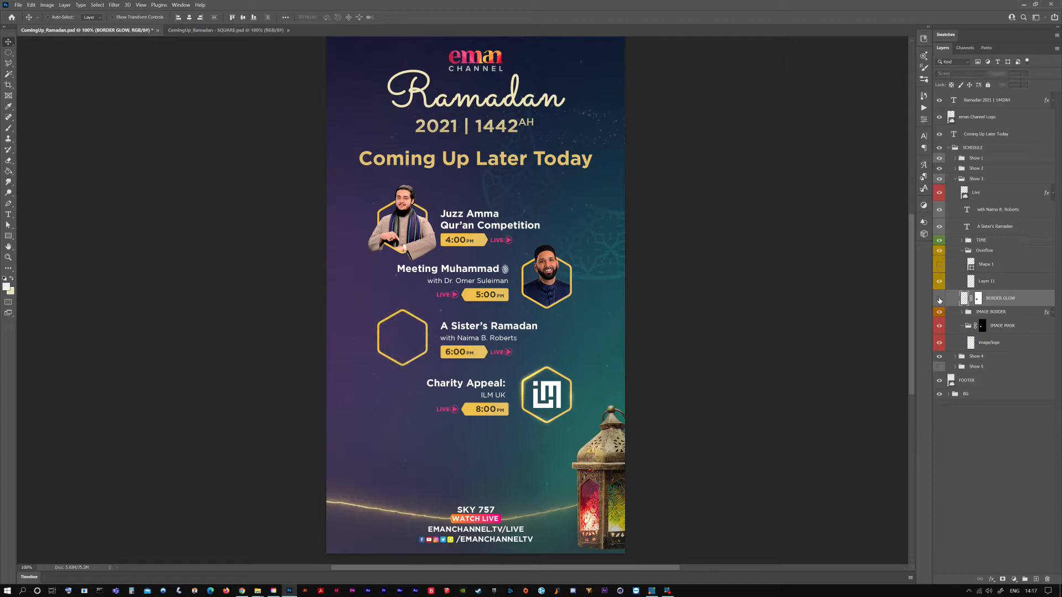
left_click(939, 300)
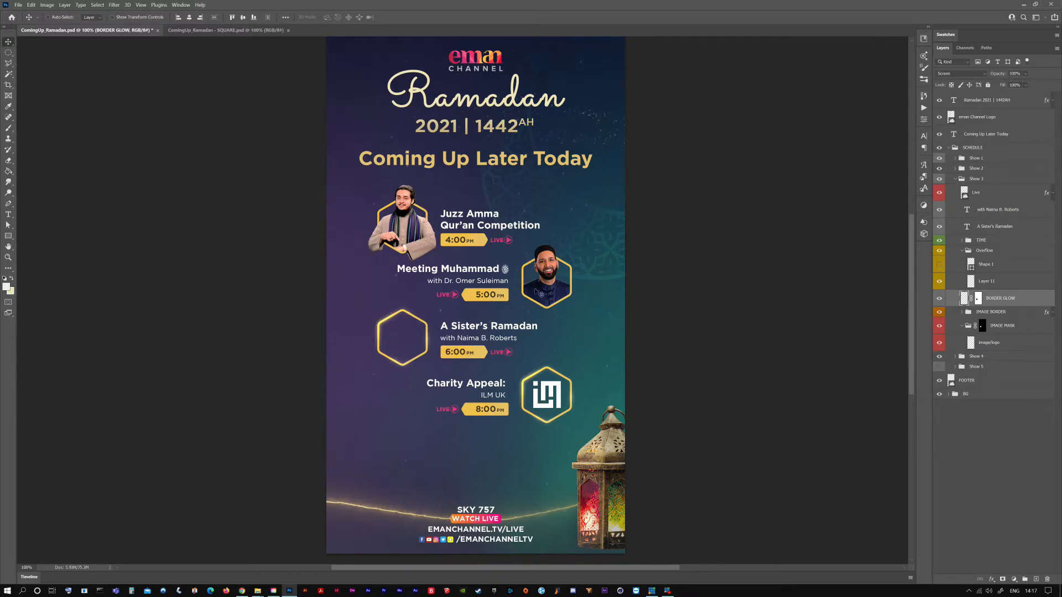
left_click(938, 299)
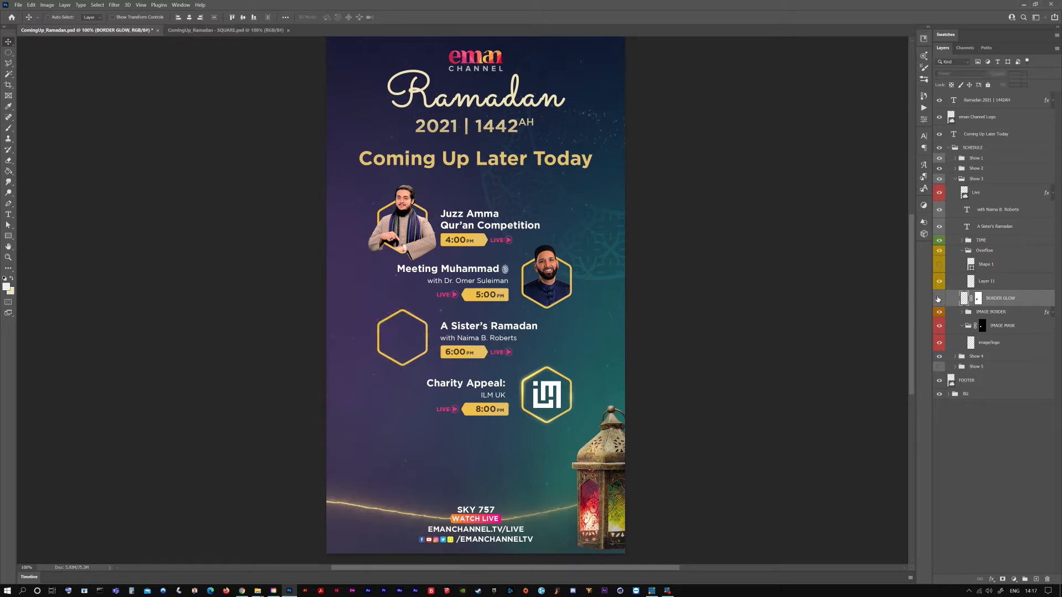
left_click(990, 443)
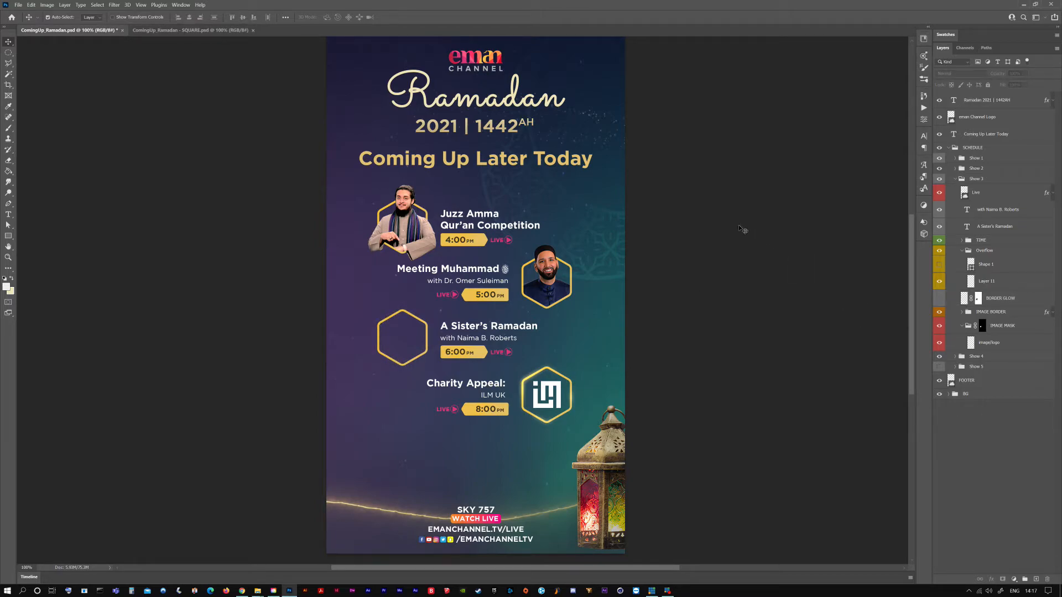
Save the document and place the presenter's head-and-shoulders picture from the libraries above the image/logo layer in Show 3's IMAGE MASK group
key("ctrl+s")
left_click(1006, 346)
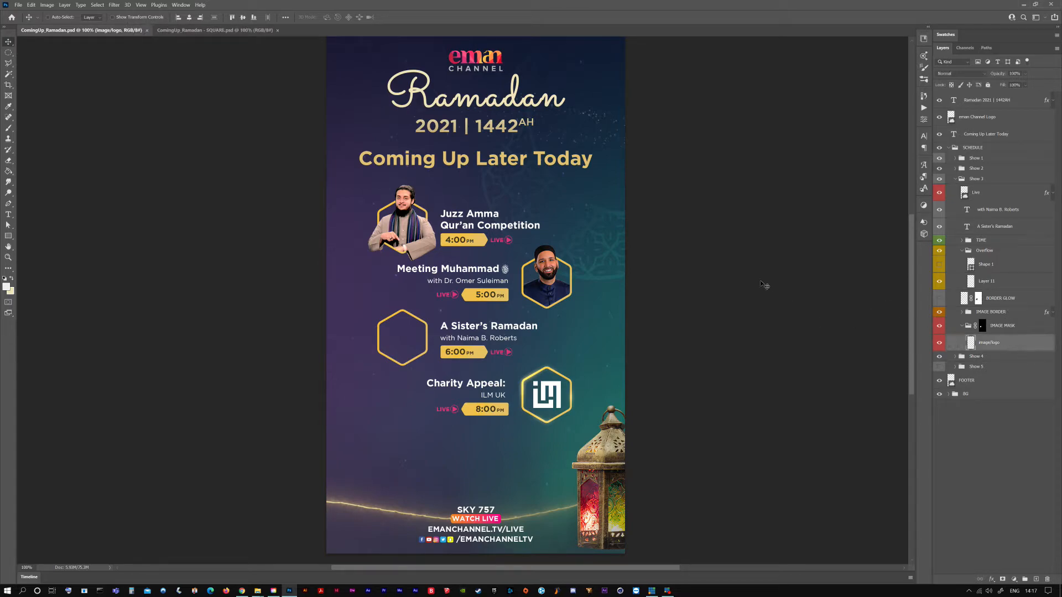
left_click(922, 39)
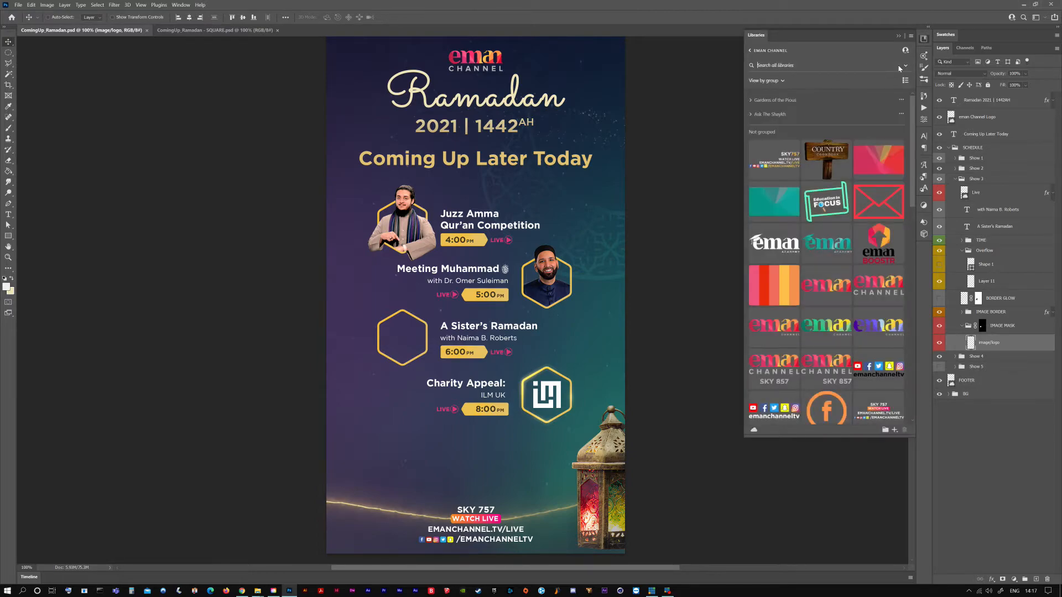
left_click(879, 67)
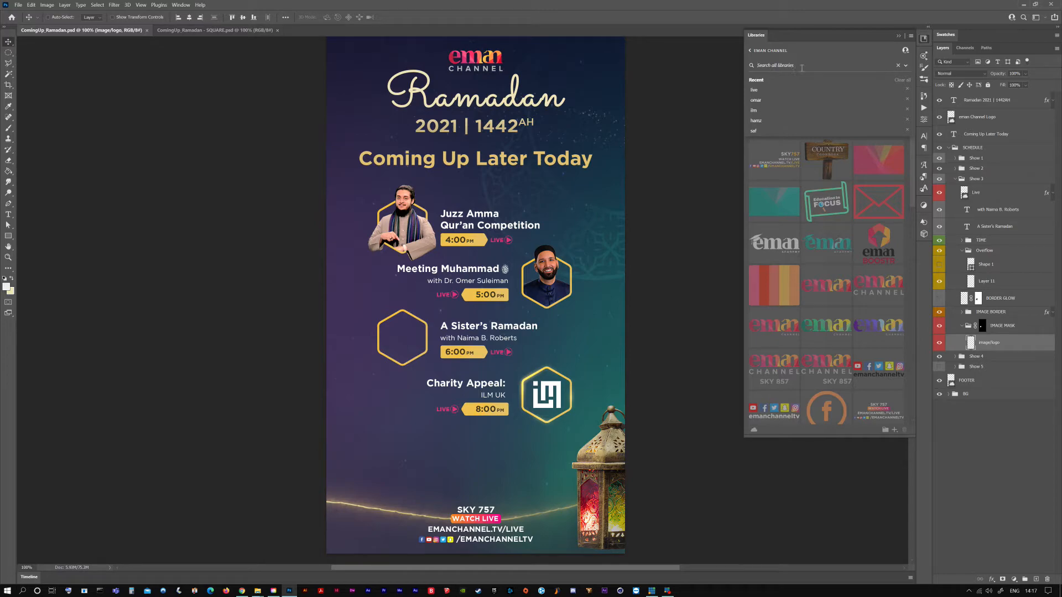
type("naim")
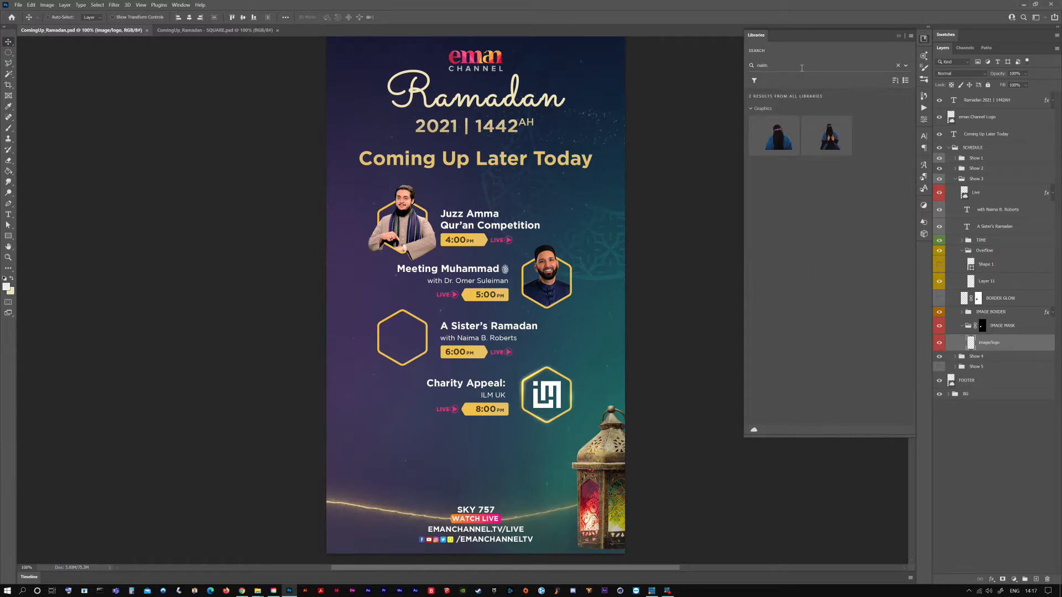
left_click_drag(784, 137, 407, 335)
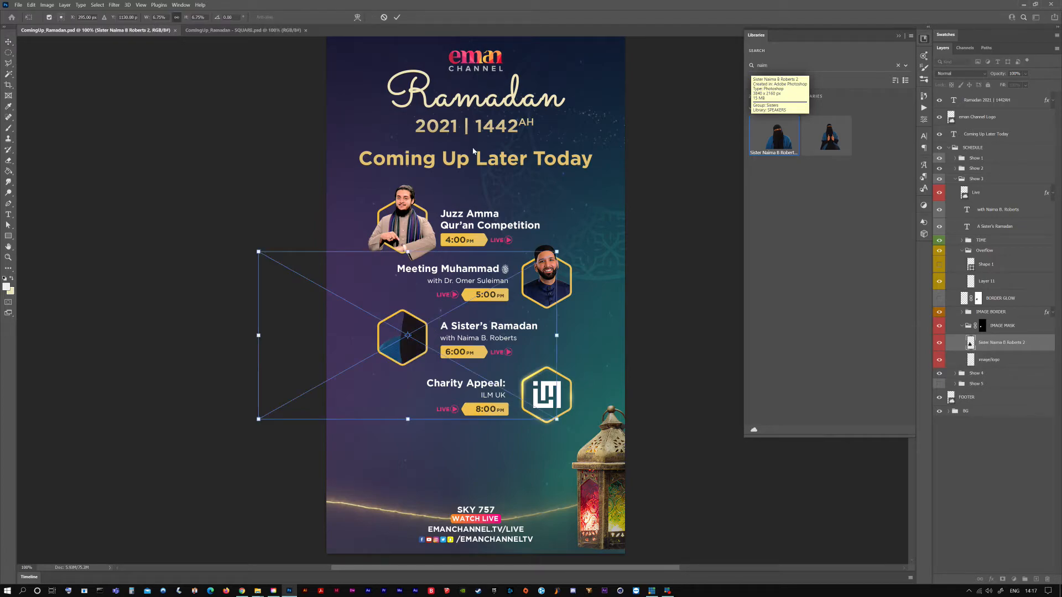
left_click(396, 17)
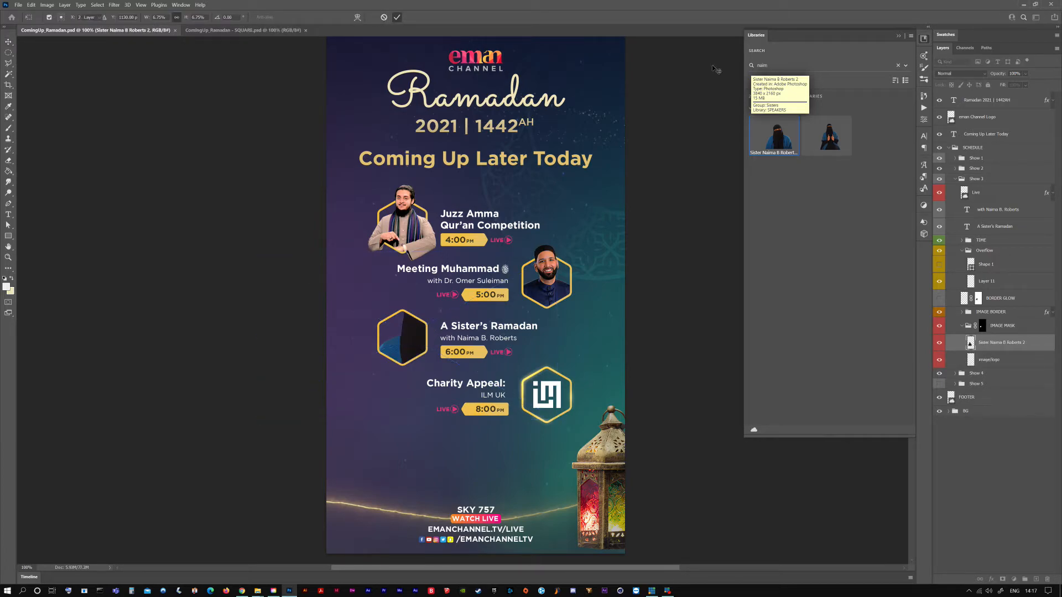
left_click(898, 65)
left_click(898, 36)
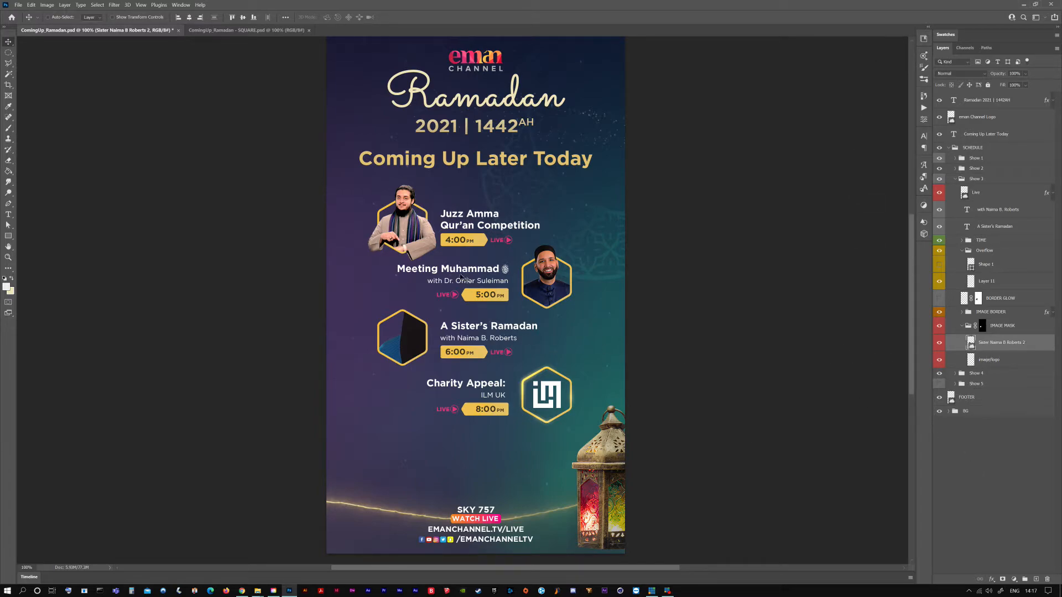
Move the presenter's picture into Show 3's Overflow group, scale it to 3.62%, and position it over the hexagon
left_click_drag(463, 279, 449, 327)
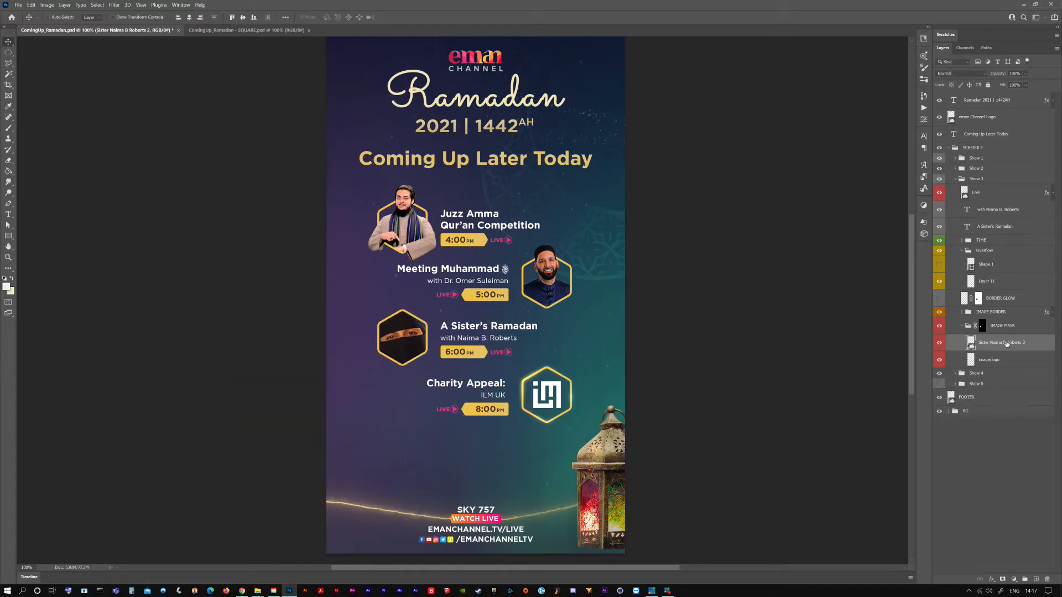
left_click_drag(1008, 345, 986, 270)
key("ctrl+t")
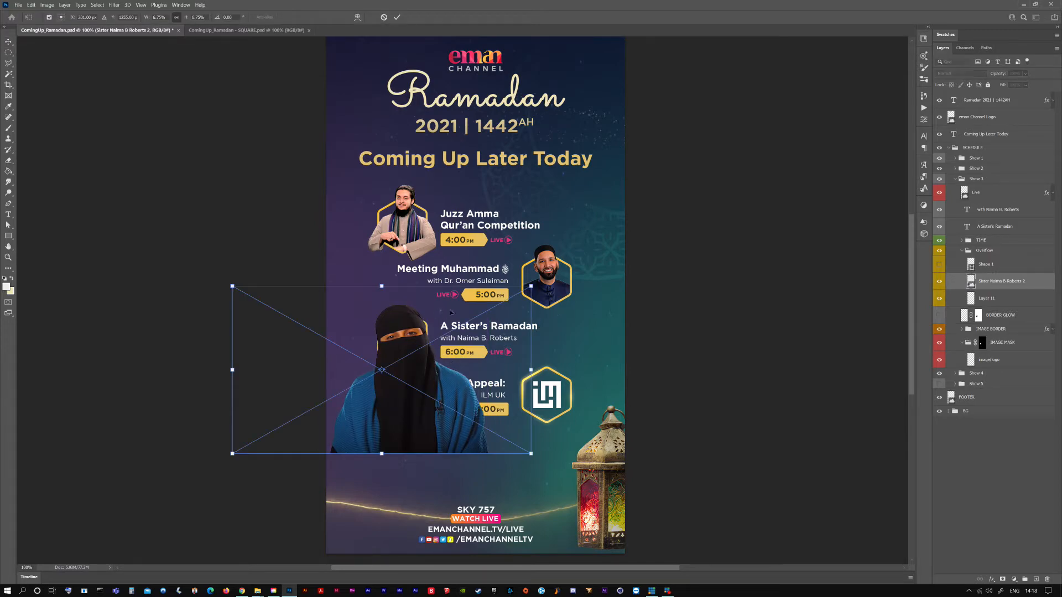
left_click_drag(530, 286, 464, 326)
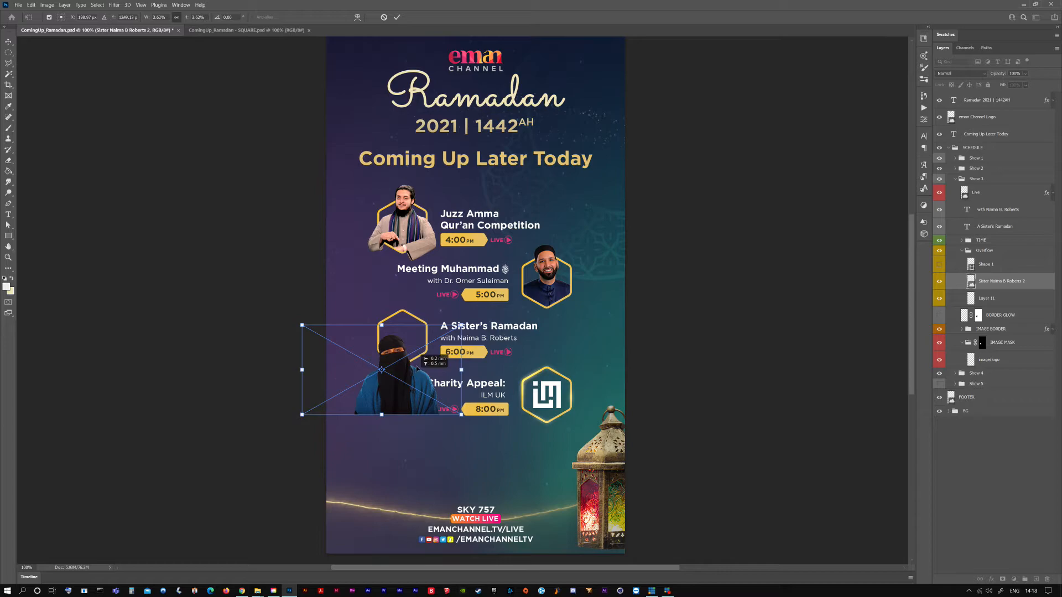
left_click_drag(413, 379, 419, 348)
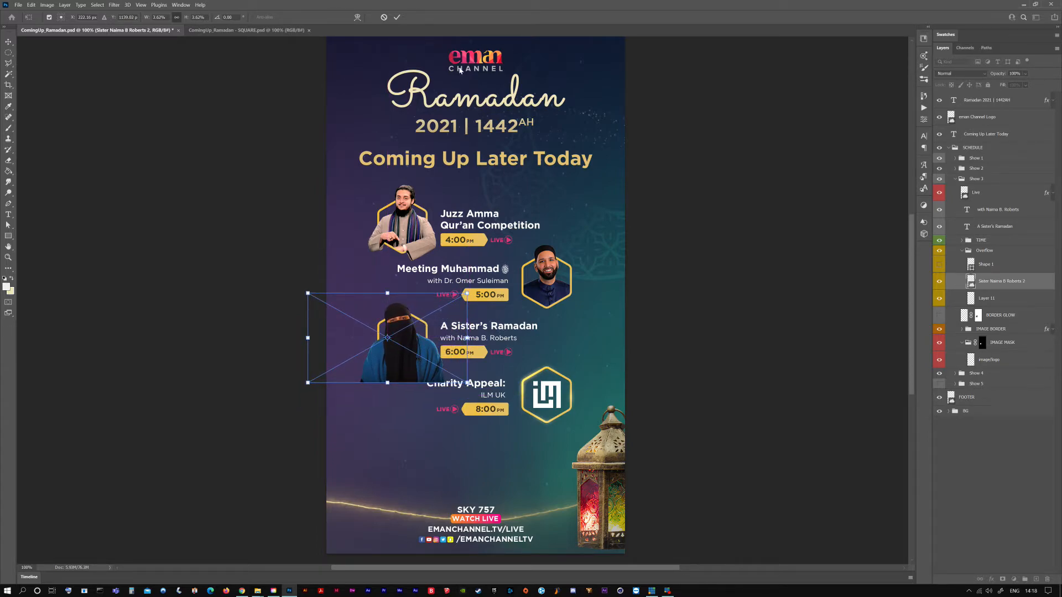
left_click(397, 18)
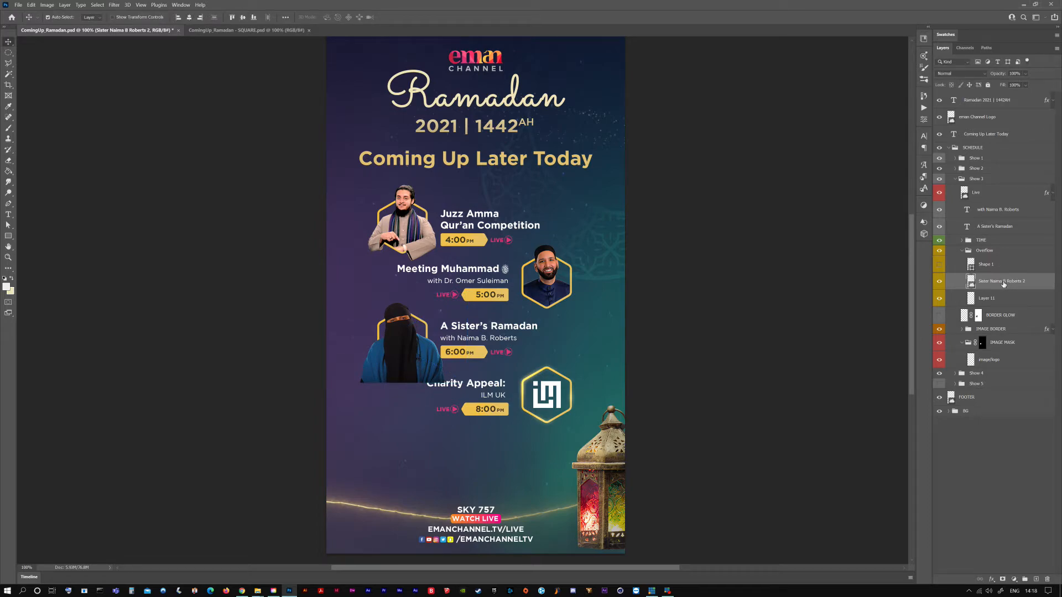
Duplicate the presenter's picture into the IMAGE MASK group above image/logo, and check the masked copy with Overflow hidden
key("ctrl+j")
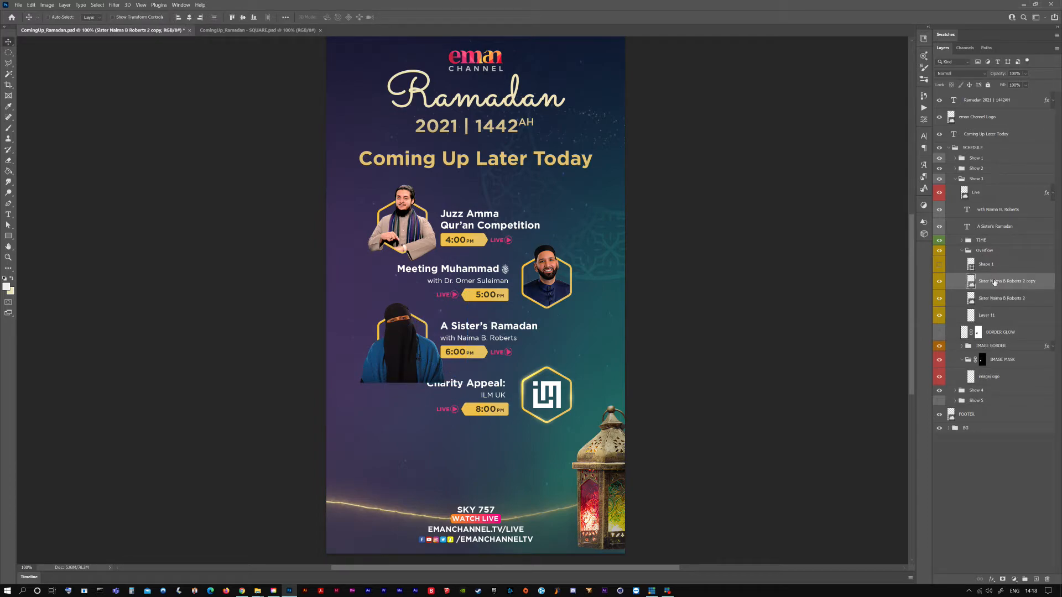
left_click_drag(994, 282, 995, 357)
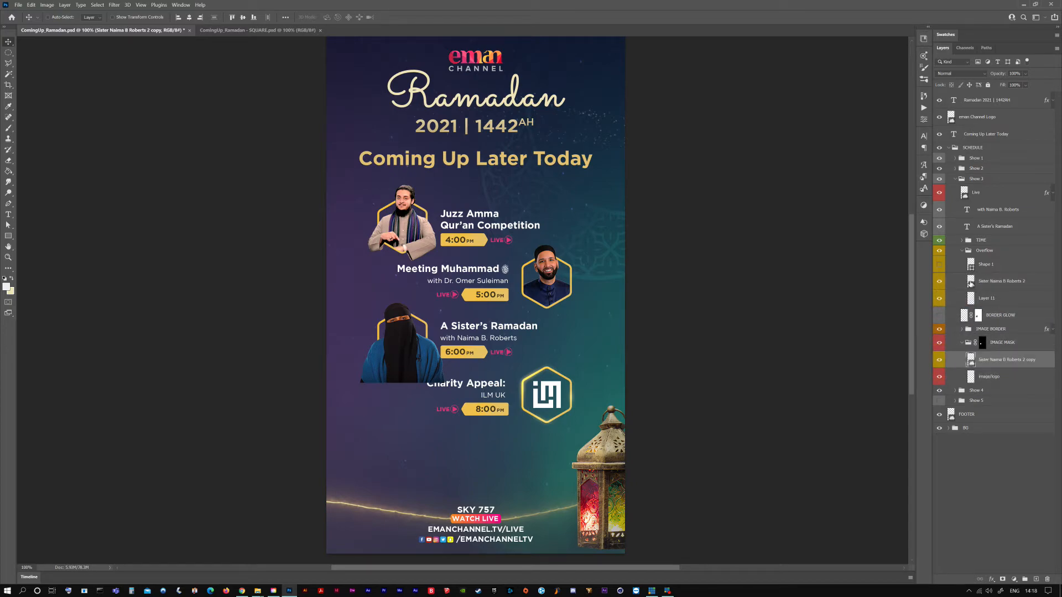
left_click(939, 254)
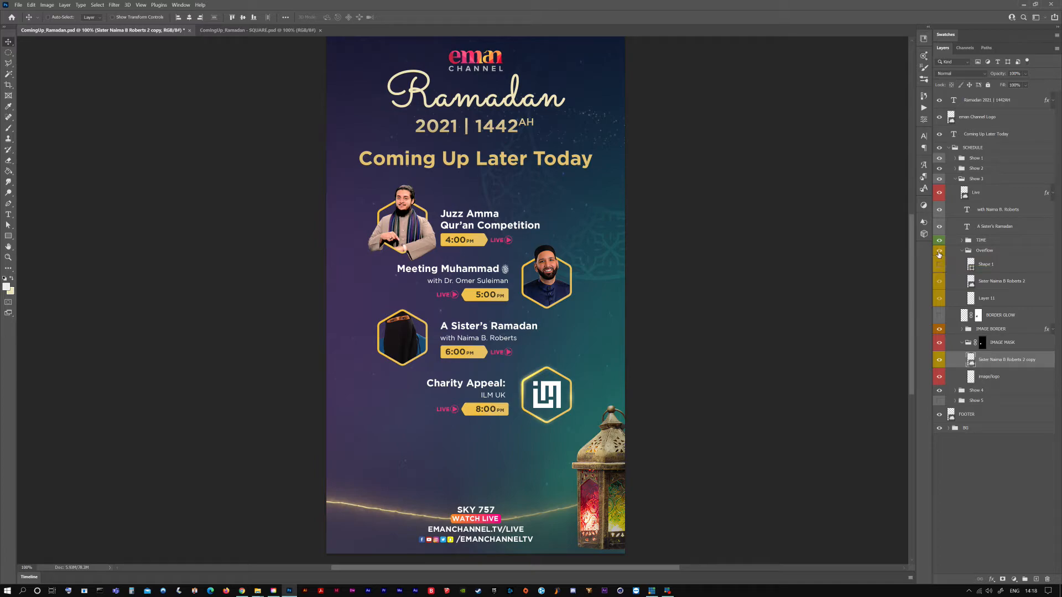
left_click(939, 254)
Add a layer mask to the Overflow picture, paint out the body beyond the hexagon's sides and bottom, and check the IMAGE MASK copy
left_click(996, 282)
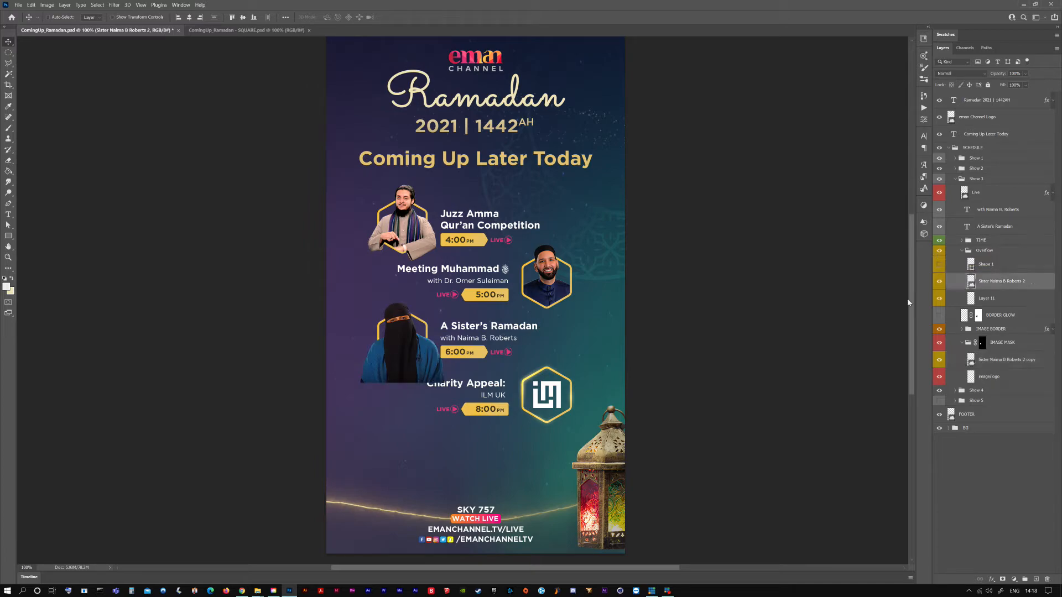
left_click(1001, 580)
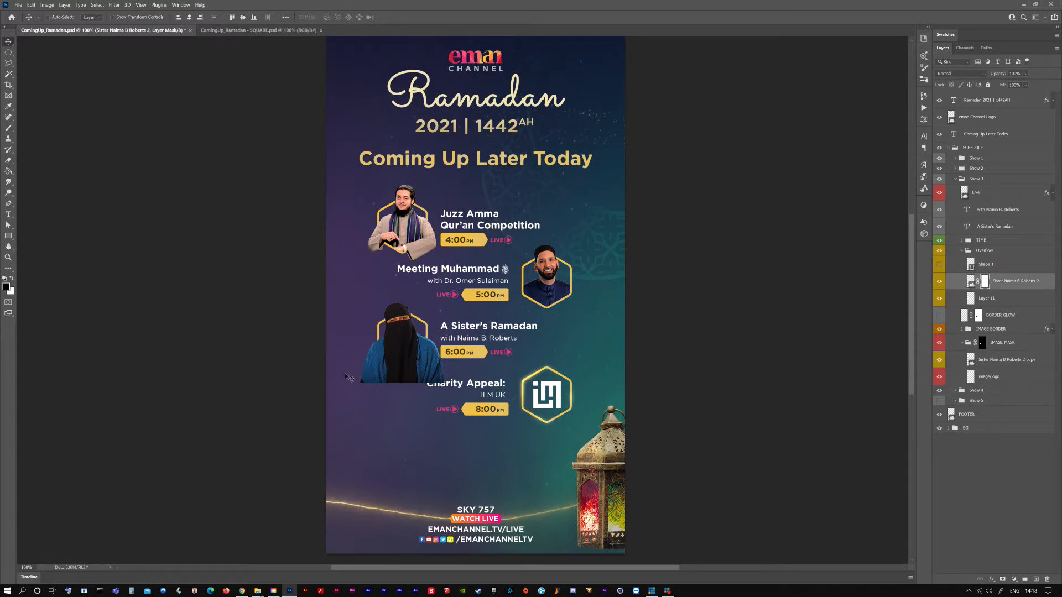
key("b")
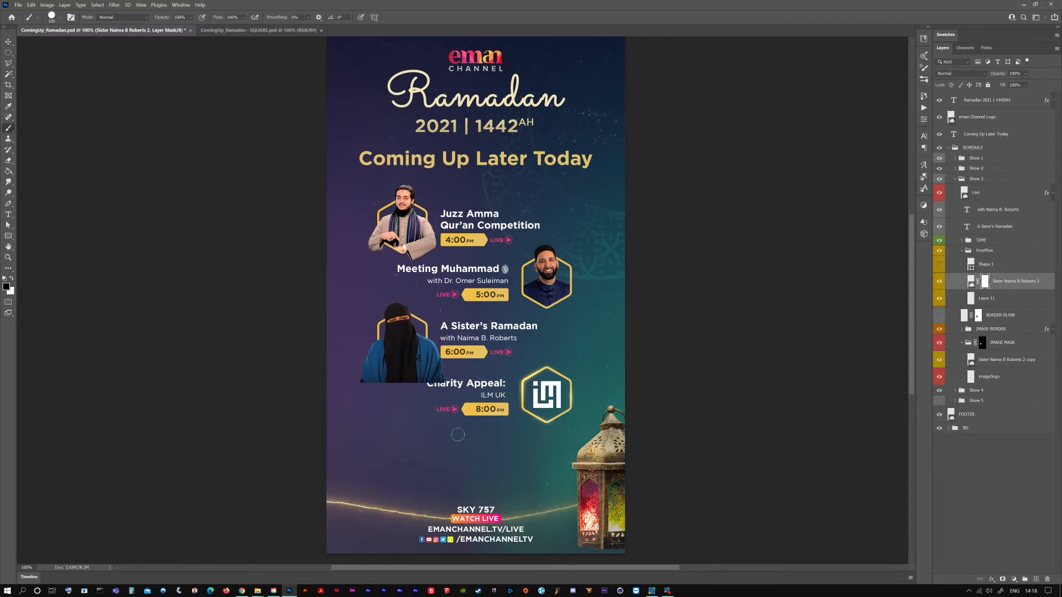
mouse_move(363, 345)
left_mouse_down()
mouse_move(353, 371)
mouse_move(449, 369)
mouse_move(377, 362)
mouse_move(421, 360)
mouse_move(428, 340)
mouse_move(412, 356)
left_mouse_up()
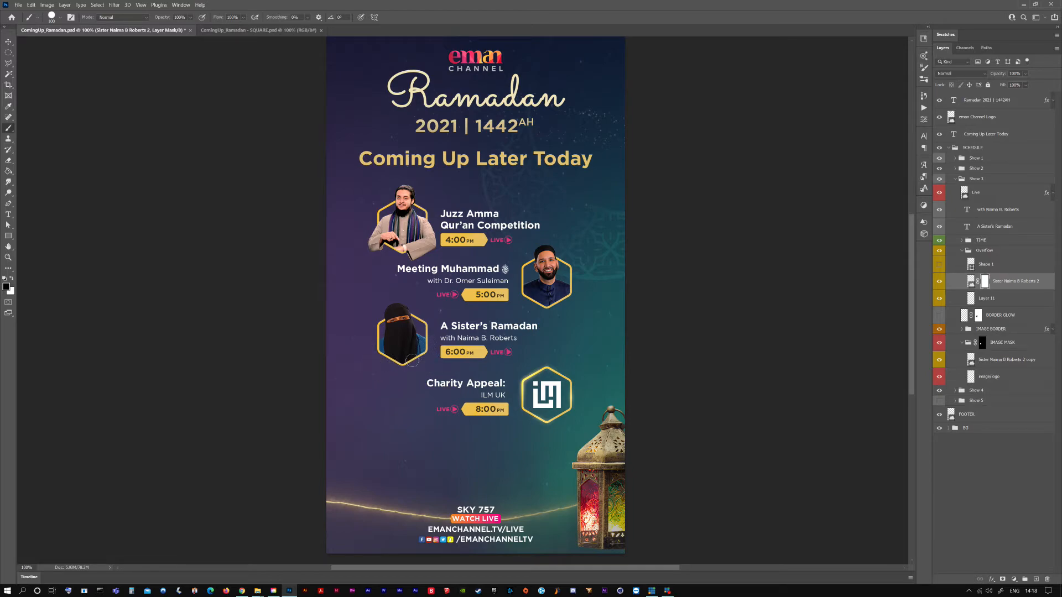
left_click(8, 42)
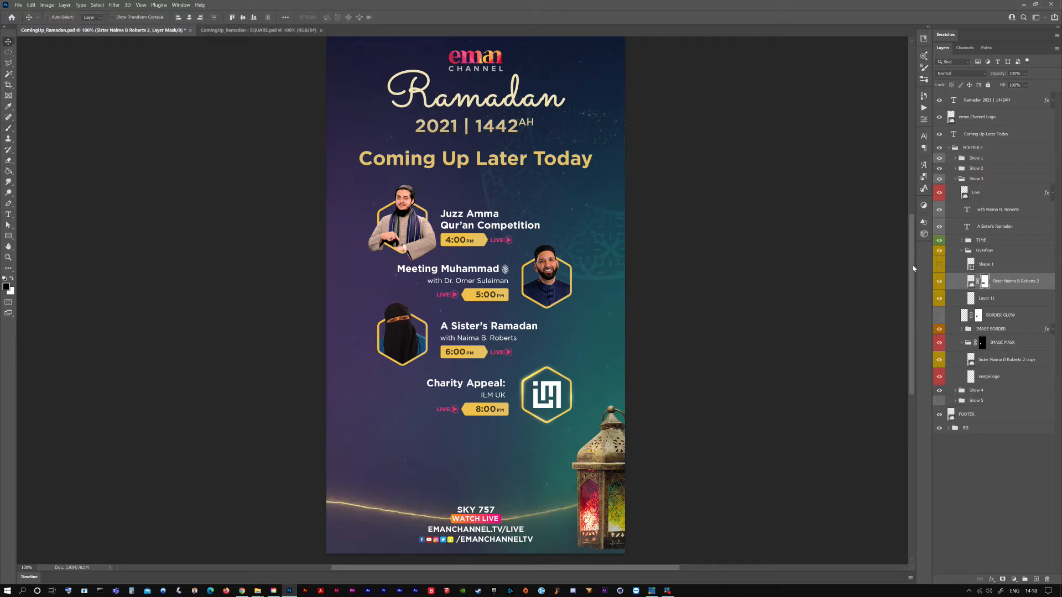
left_click(994, 462)
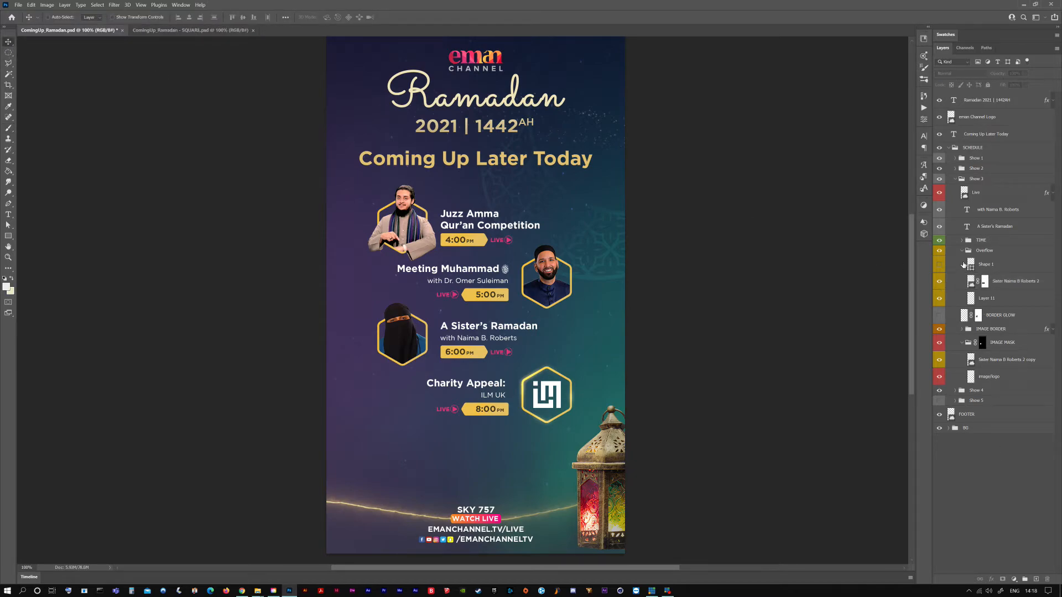
left_click(938, 344)
left_click(938, 344)
Hide the Live layers in Show 3 and Show 2, collapse both groups, and save the document
left_click(940, 192)
left_click(954, 179)
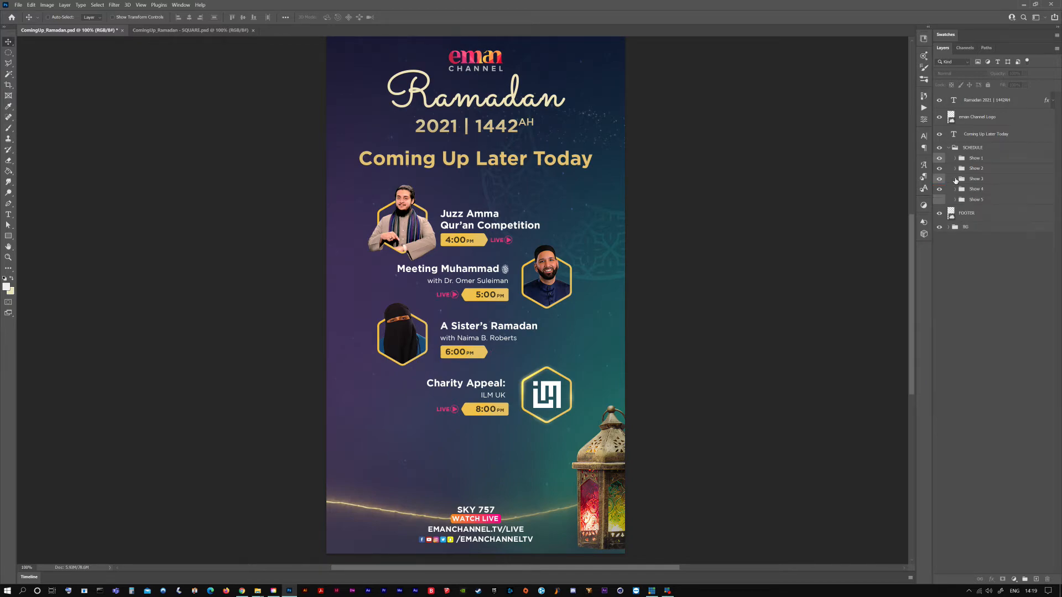
left_click(955, 169)
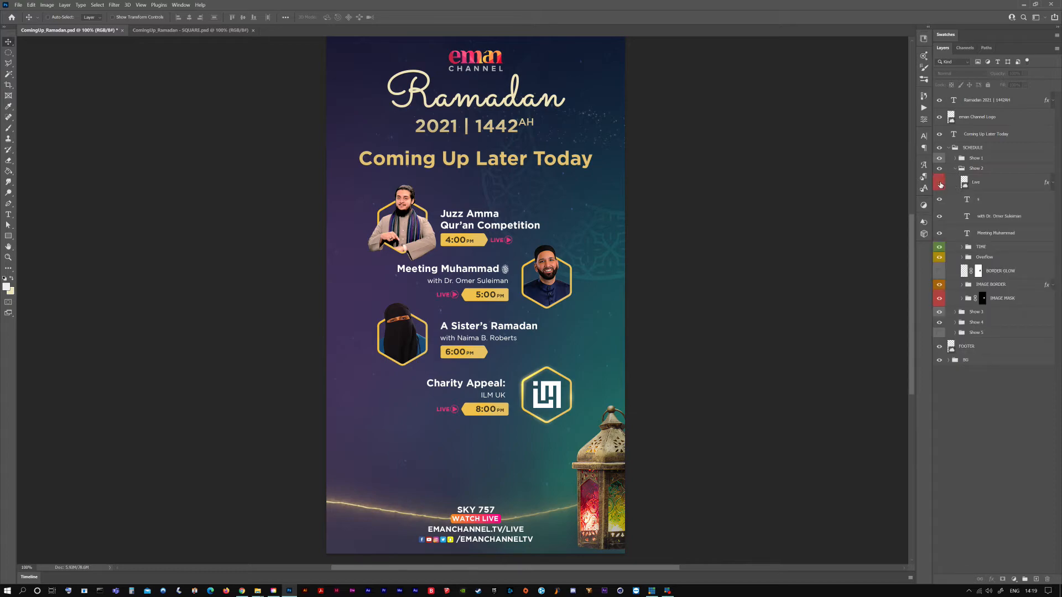
left_click(939, 183)
left_click(954, 168)
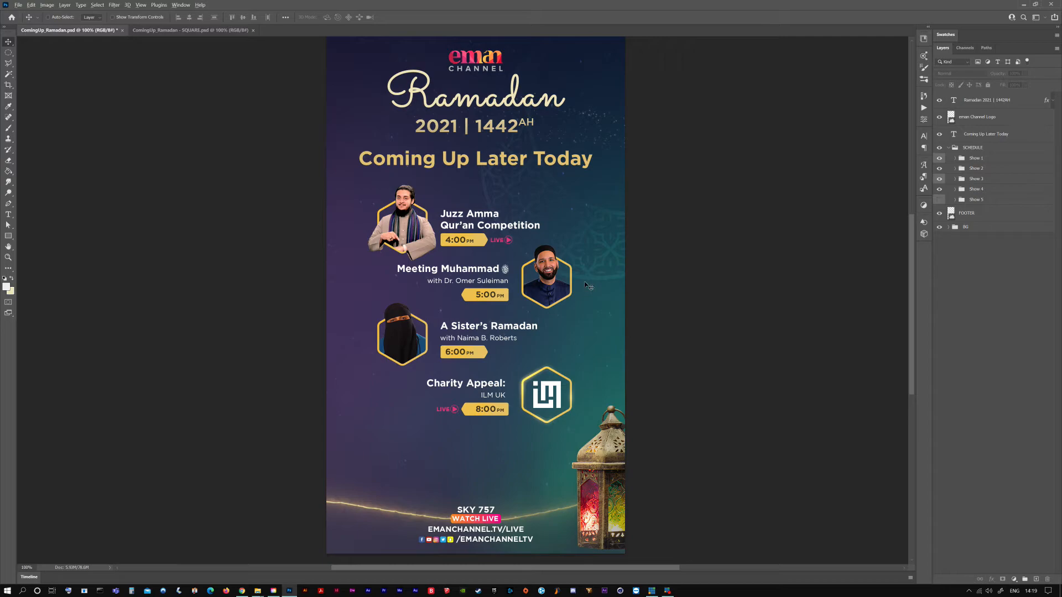
key("ctrl+minus")
key("ctrl+s")
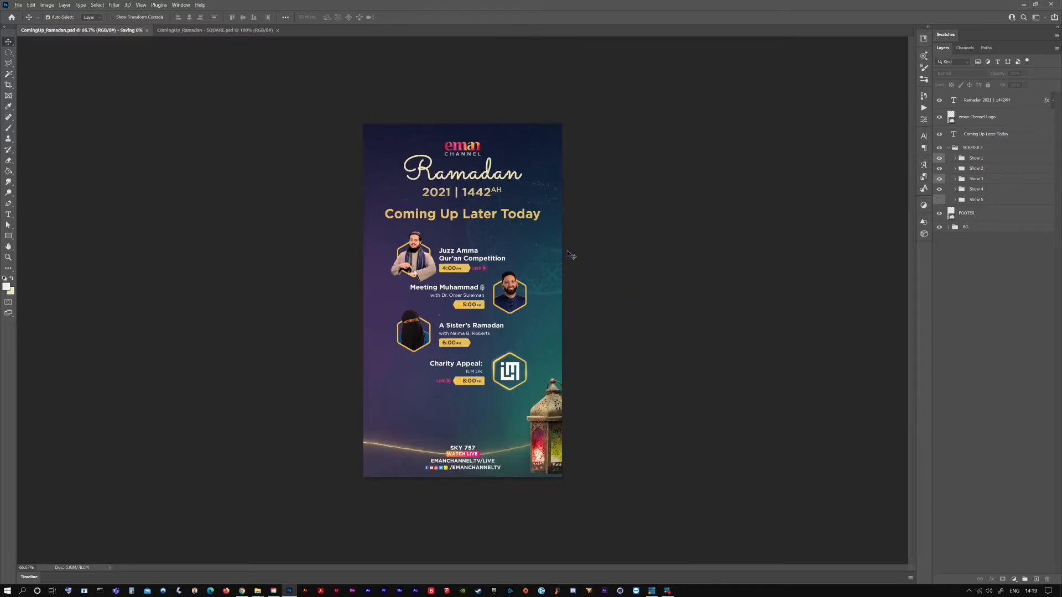
Quick-export the SCHEDULE group as PNG over the existing SCHEDULE.png, and bring up the ComingUp_Ramadan - SQUARE document
left_click(973, 147)
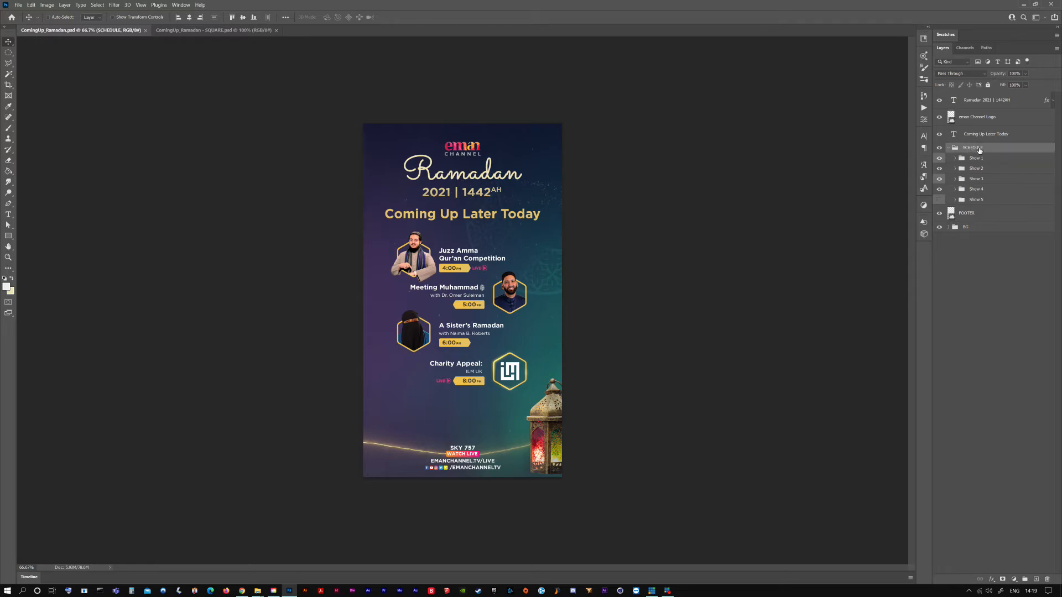
right_click(984, 148)
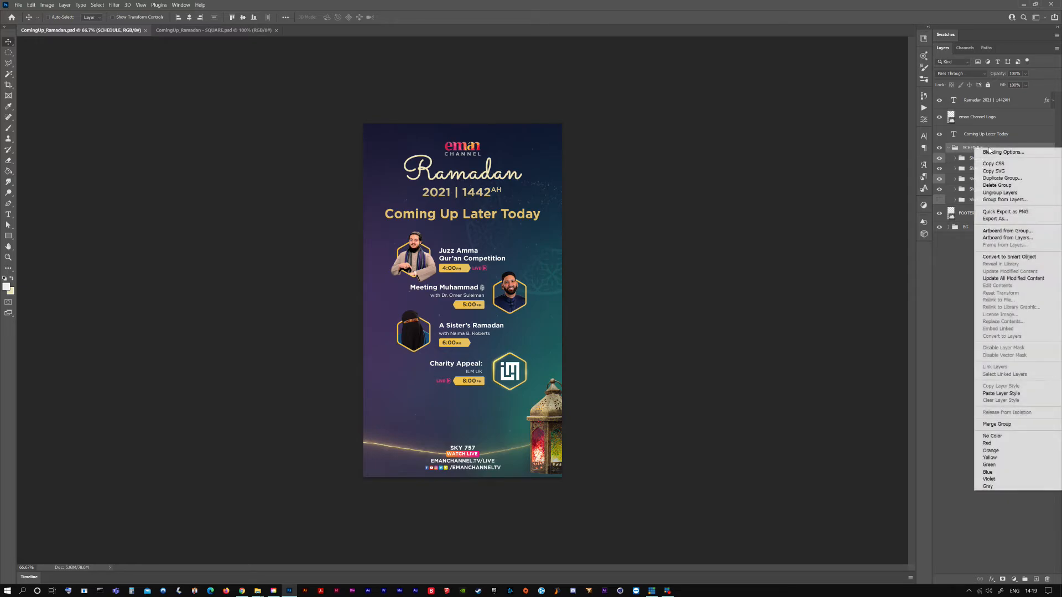
left_click(1015, 212)
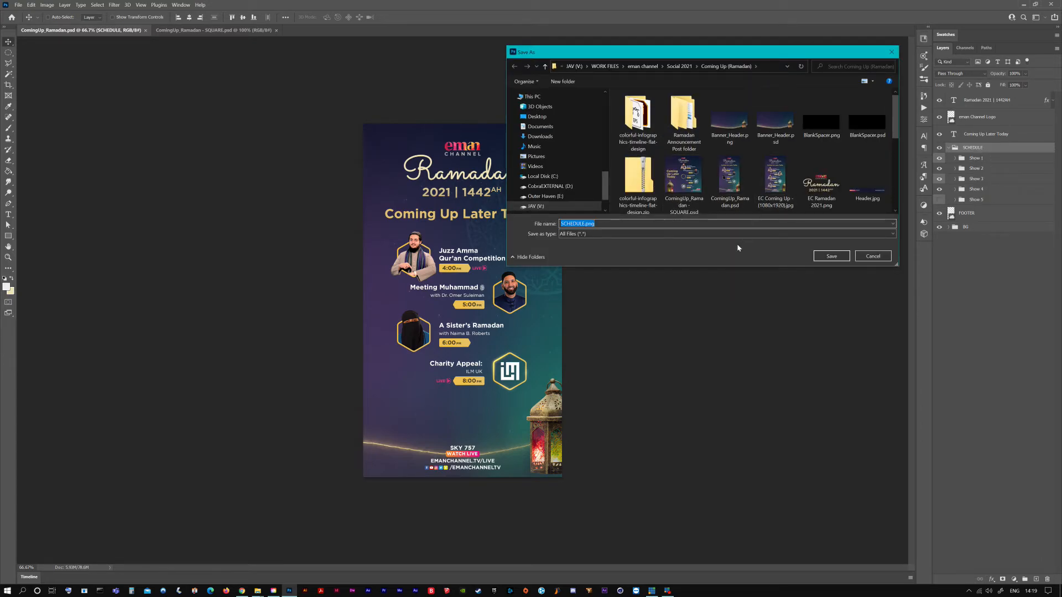
scroll(796, 149, "down", 5)
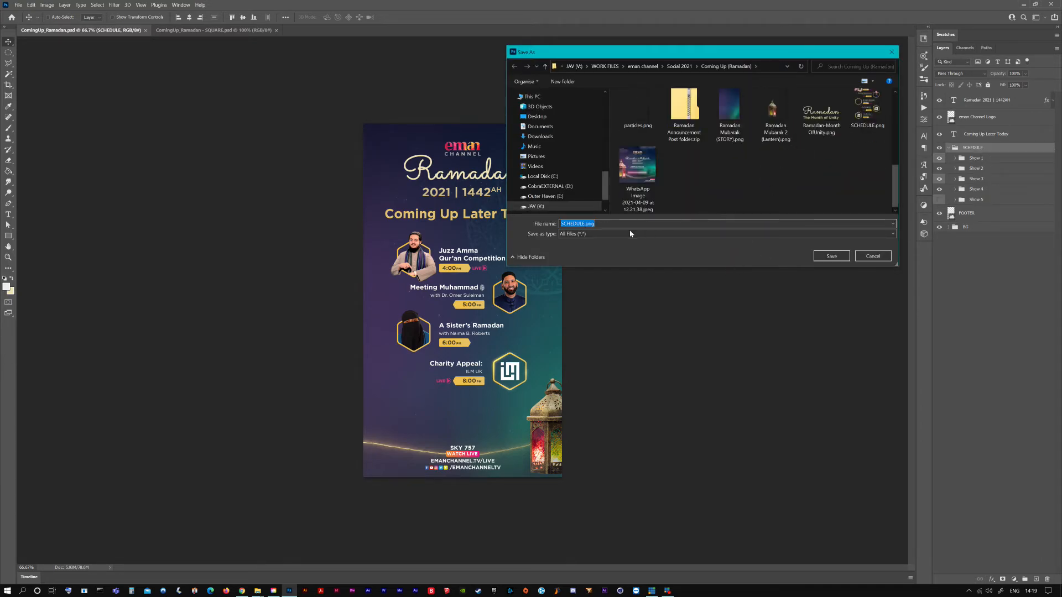
left_click(866, 130)
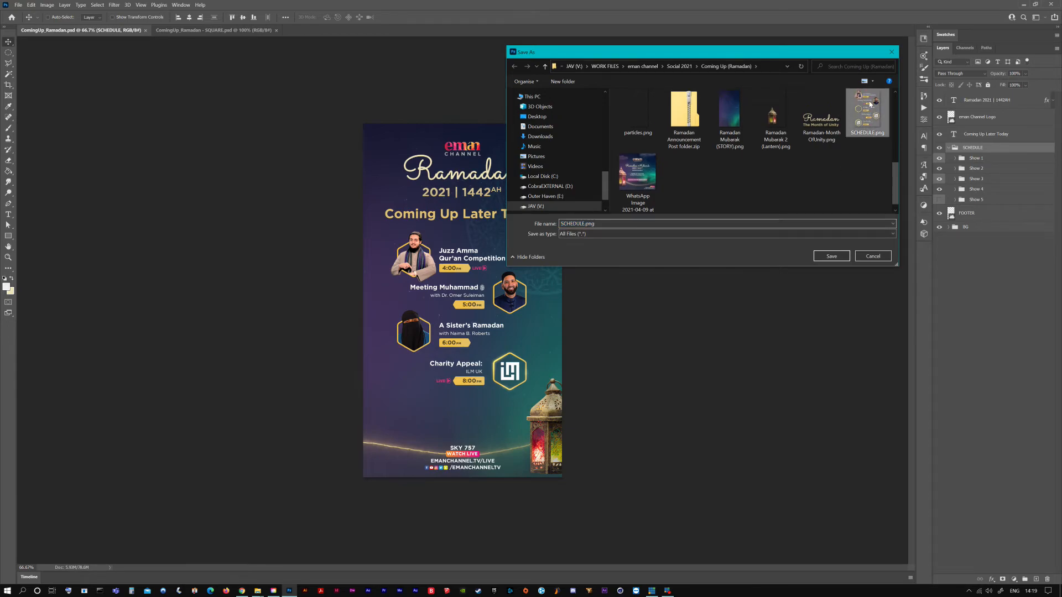
left_click(694, 224)
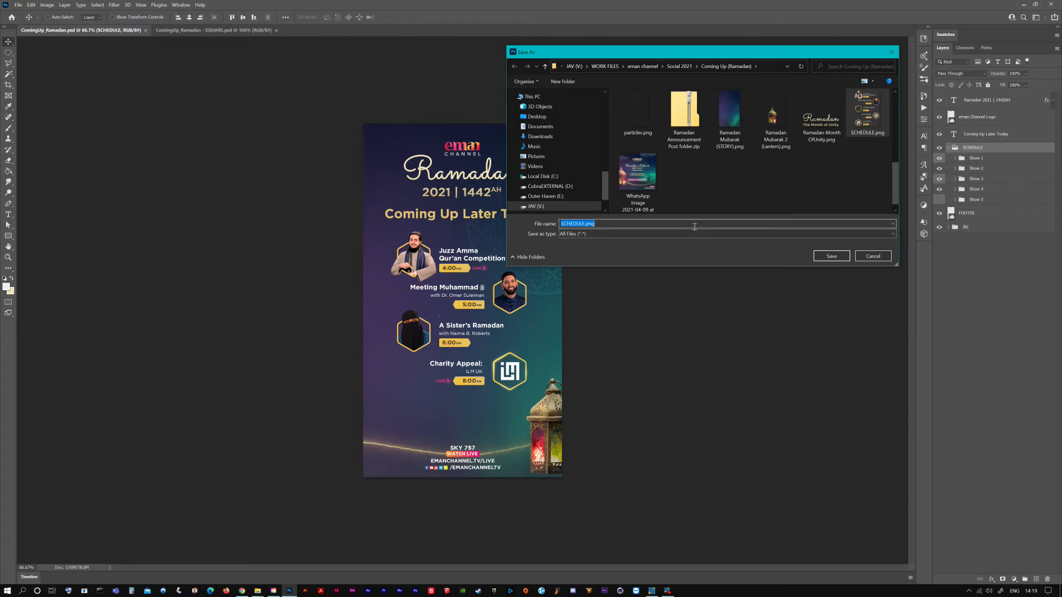
left_click(867, 127)
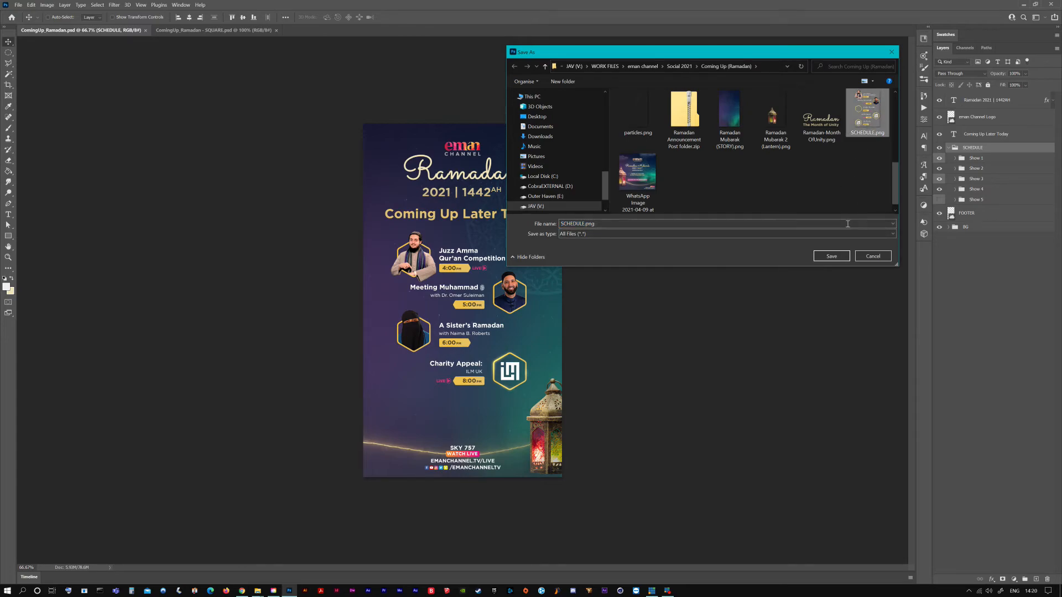
left_click(832, 256)
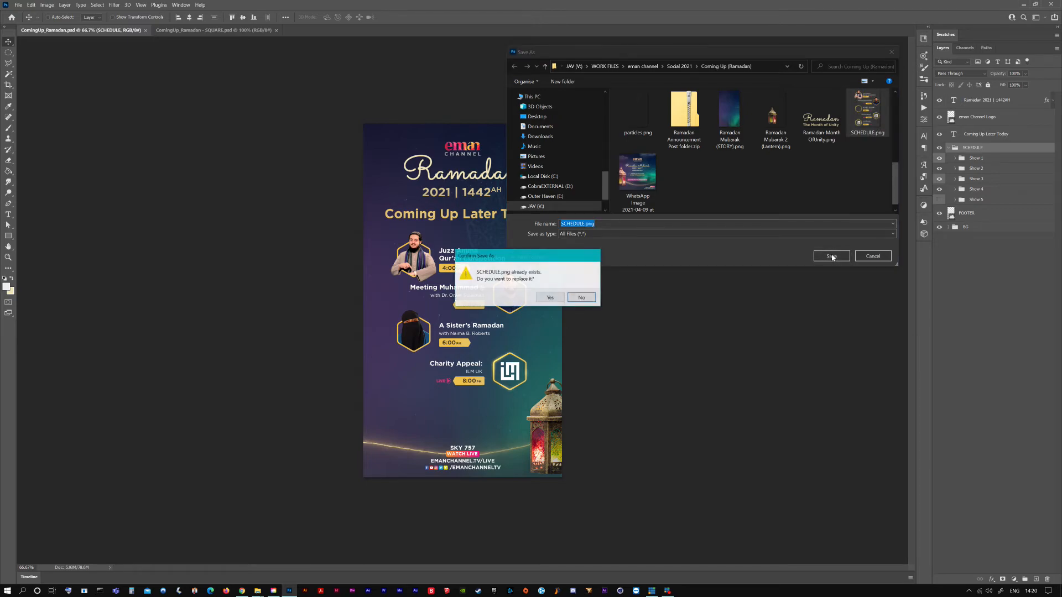
left_click(553, 298)
left_click(951, 286)
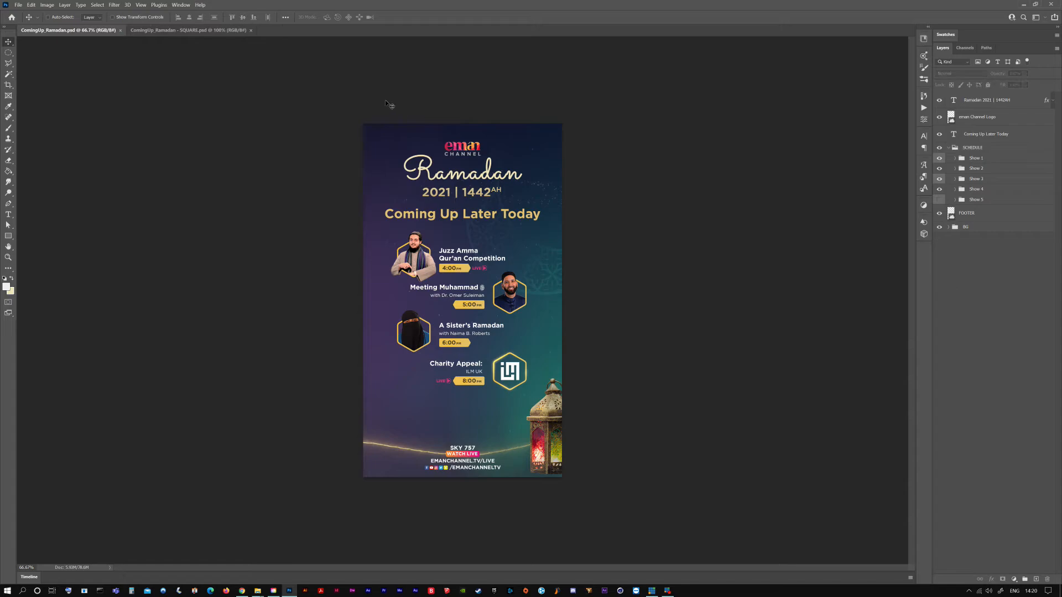
left_click(157, 32)
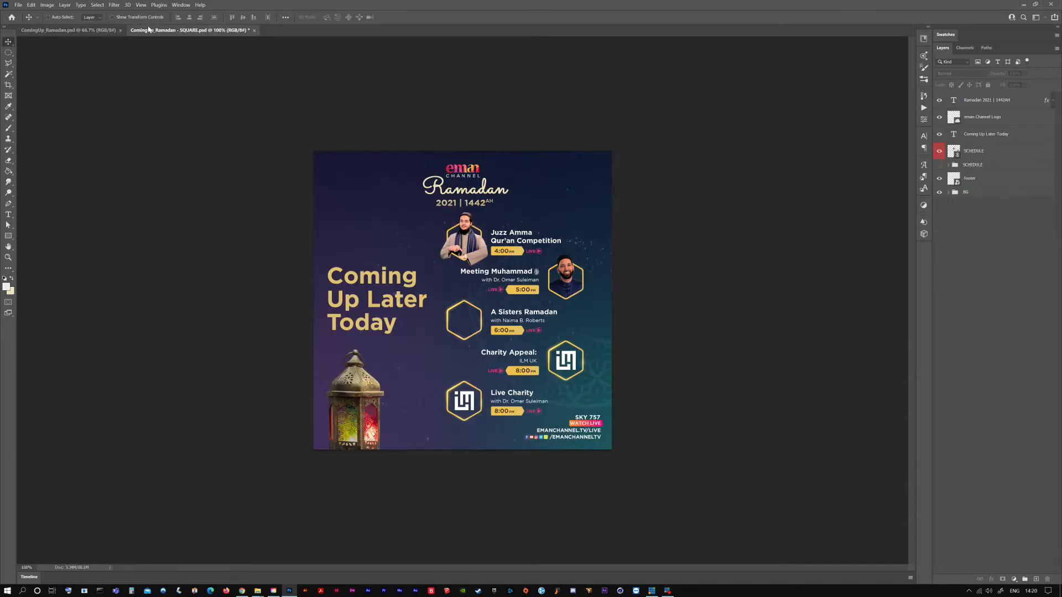
left_click(995, 152)
right_click(1005, 147)
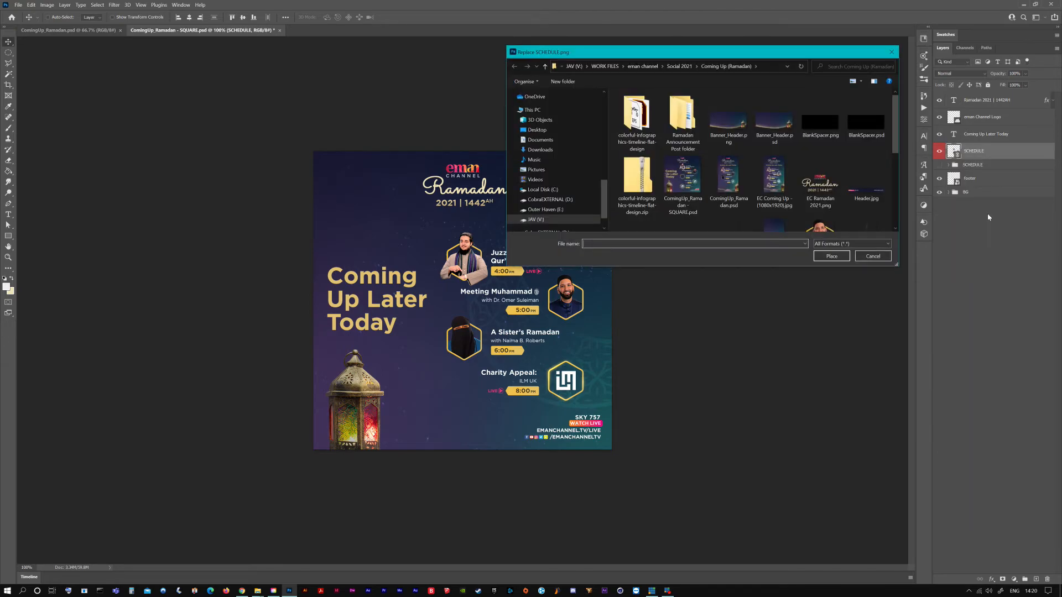
left_click(873, 256)
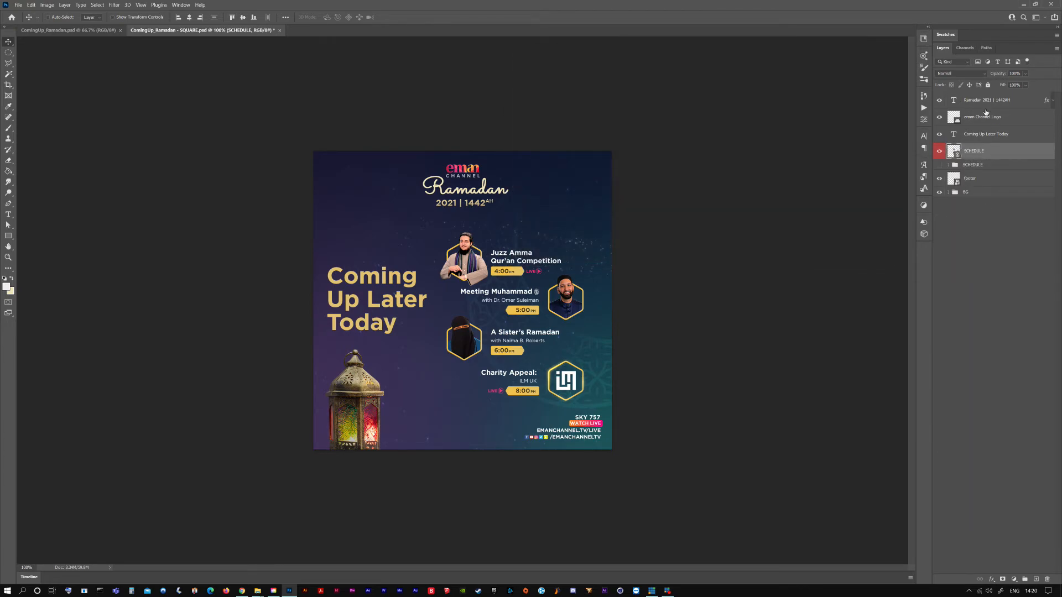
Try relinking the SCHEDULE smart object to Ramadan Mubarak 2 (Lantern).png, and undo the replacement
right_click(994, 151)
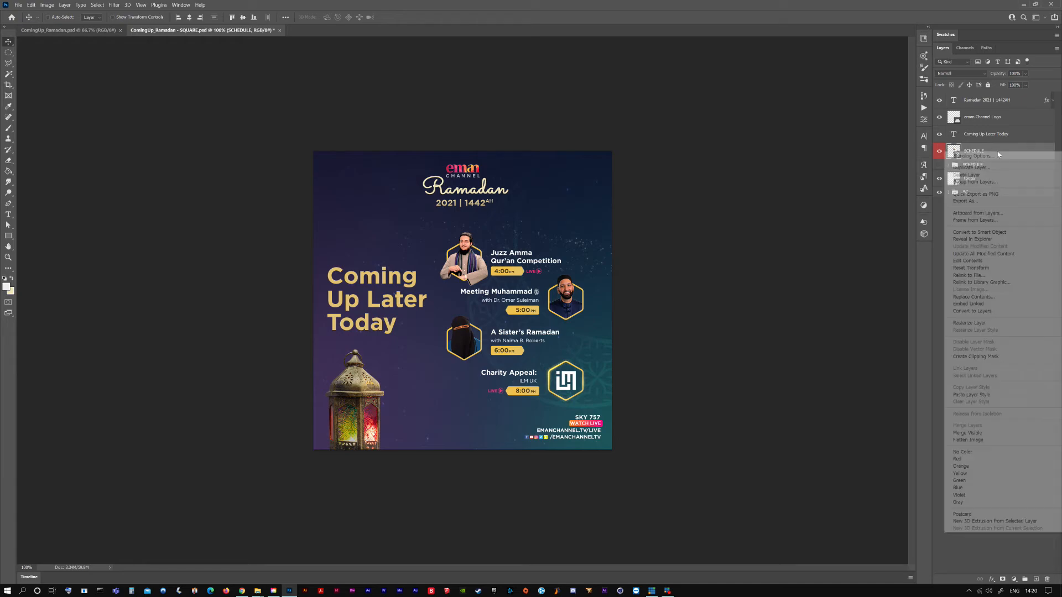
left_click(967, 275)
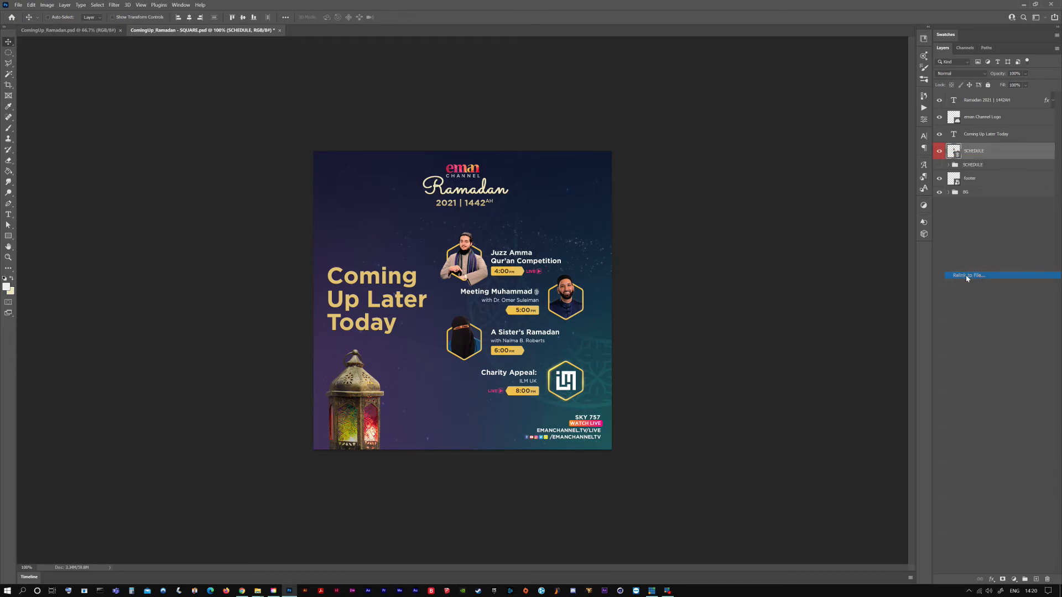
left_click(773, 129)
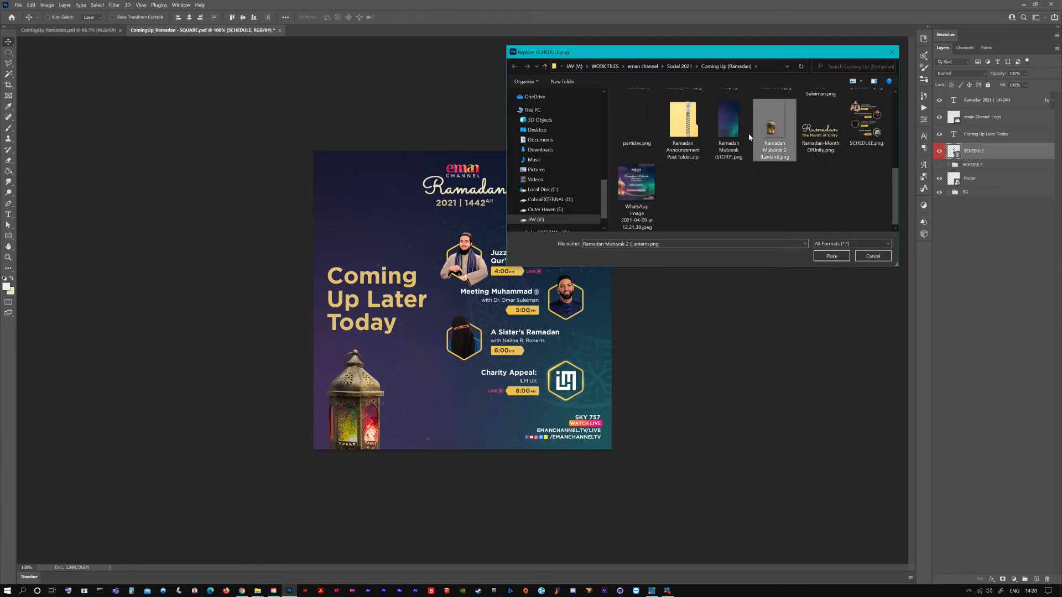
left_click(832, 256)
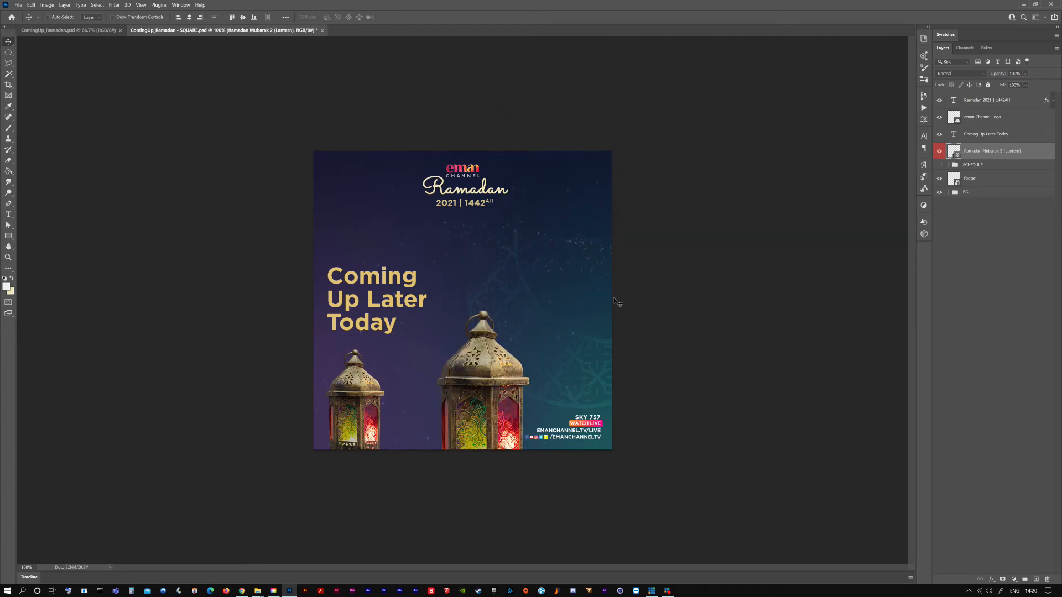
key("ctrl+z")
Relink the SCHEDULE smart object to the SCHEDULE.png file in the Coming Up (Ramadan) folder
right_click(997, 154)
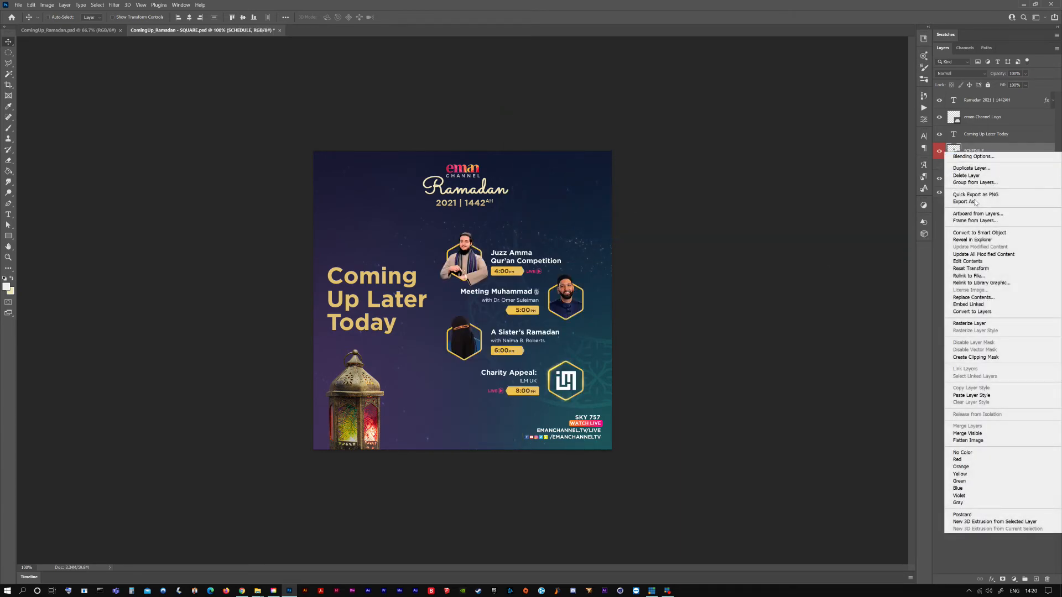
left_click(967, 276)
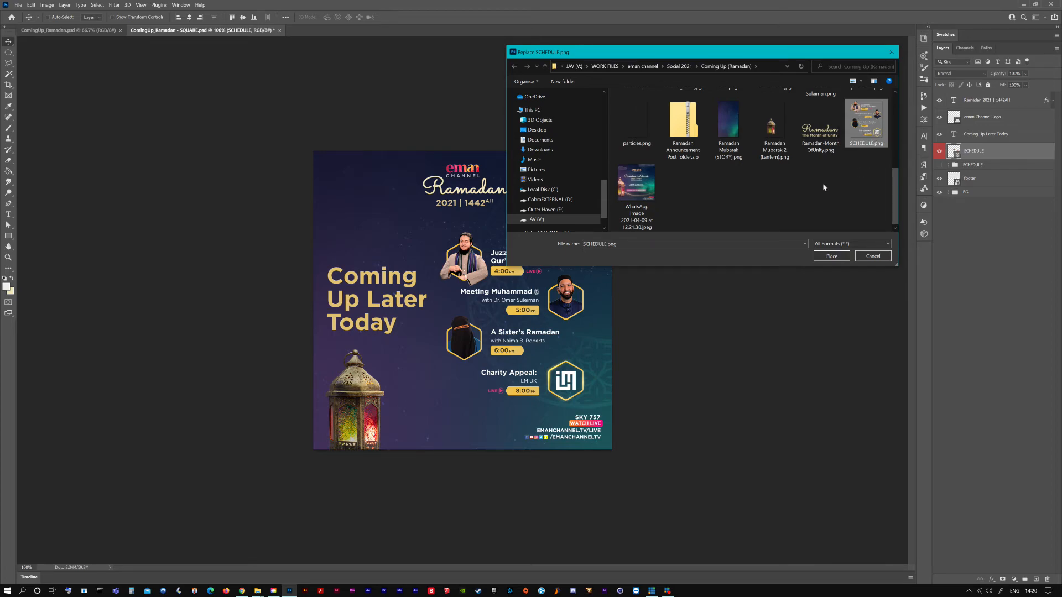
left_click(829, 256)
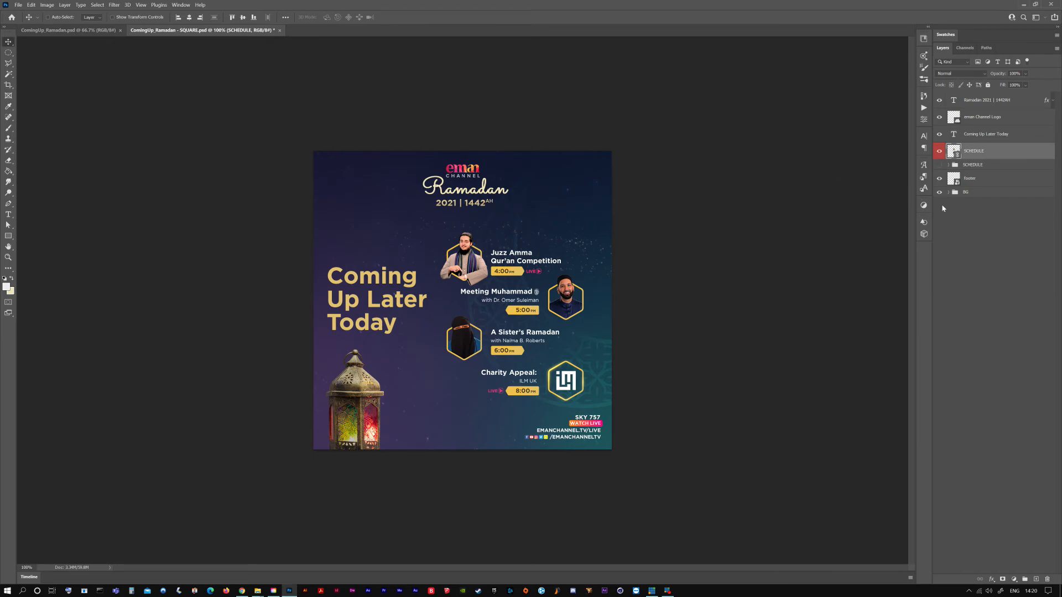
left_click(1001, 238)
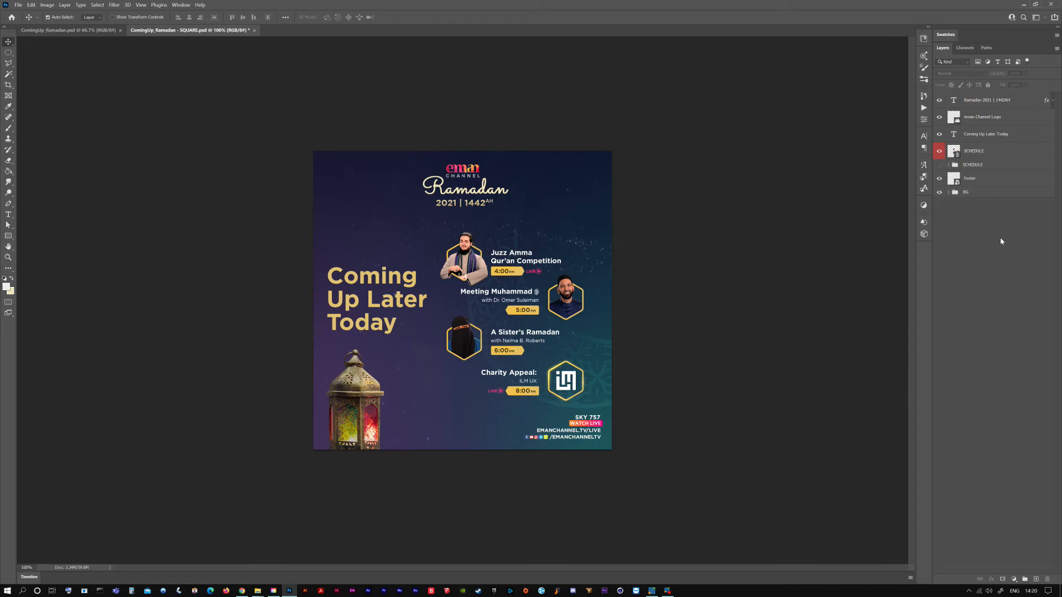
left_click(999, 154)
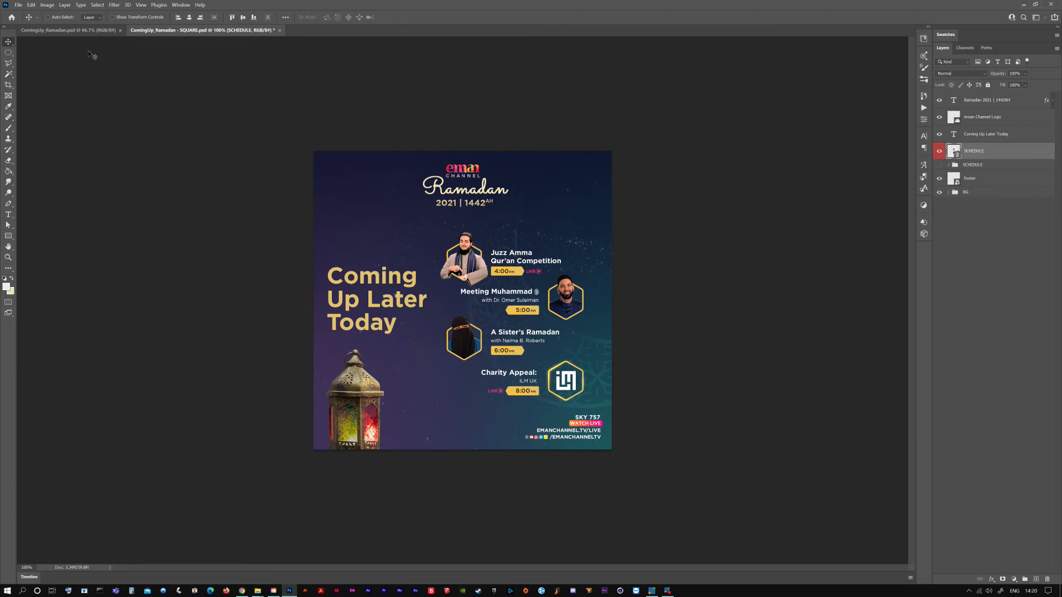
In the ComingUp_Ramadan document, make the Show 5 group visible and quick-export the SCHEDULE group as SCHEDULE-5.png
left_click(77, 31)
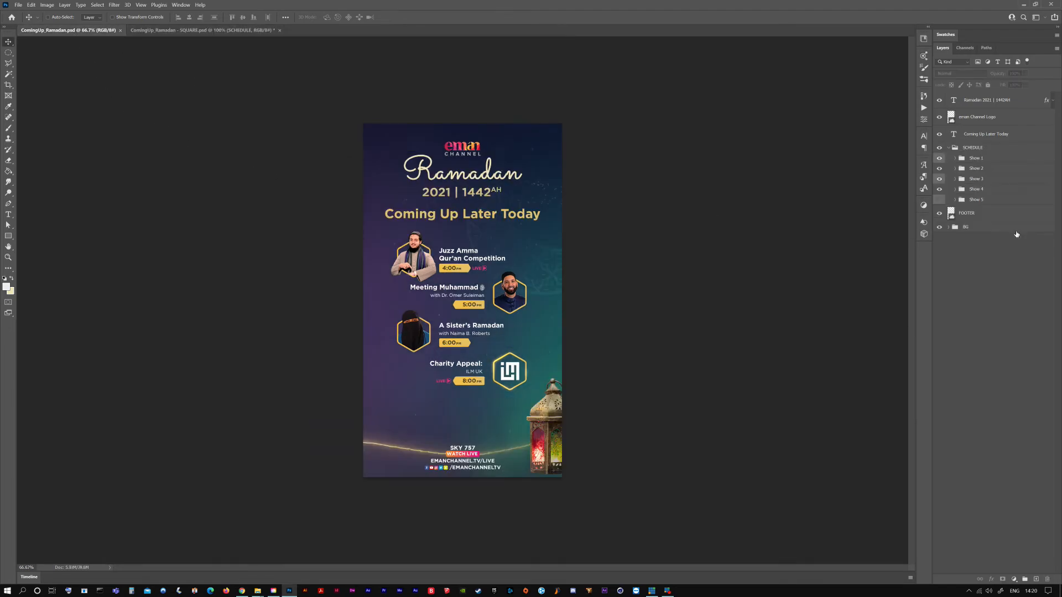
left_click(939, 200)
left_click(976, 150)
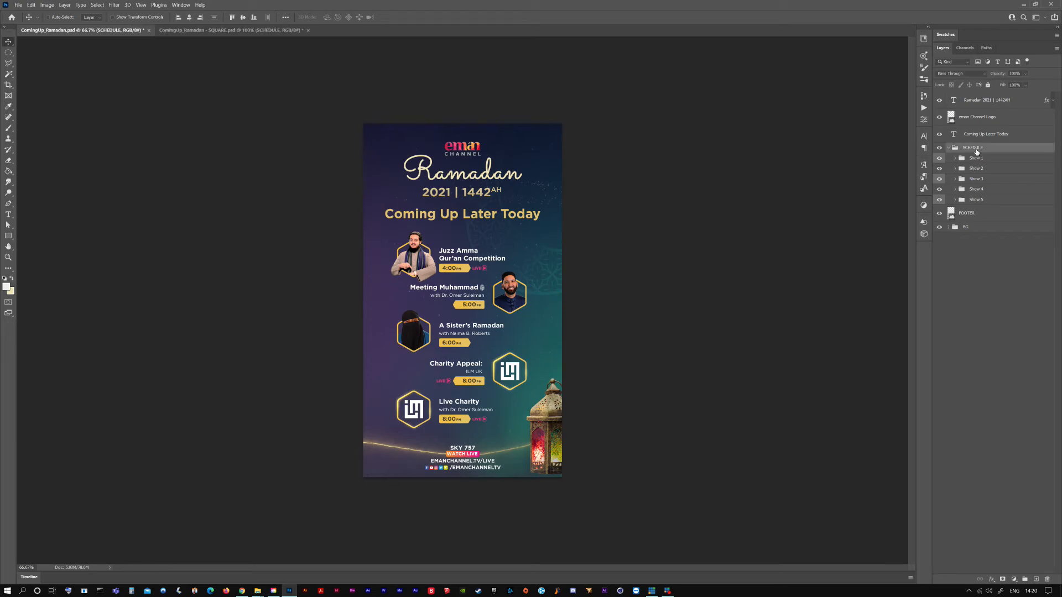
right_click(977, 151)
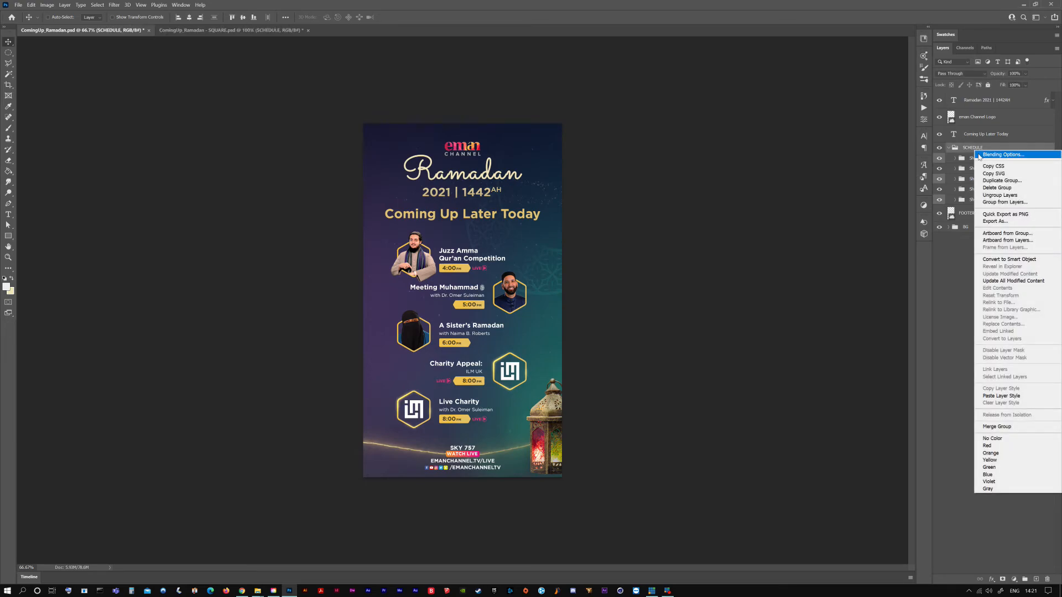
left_click(1002, 214)
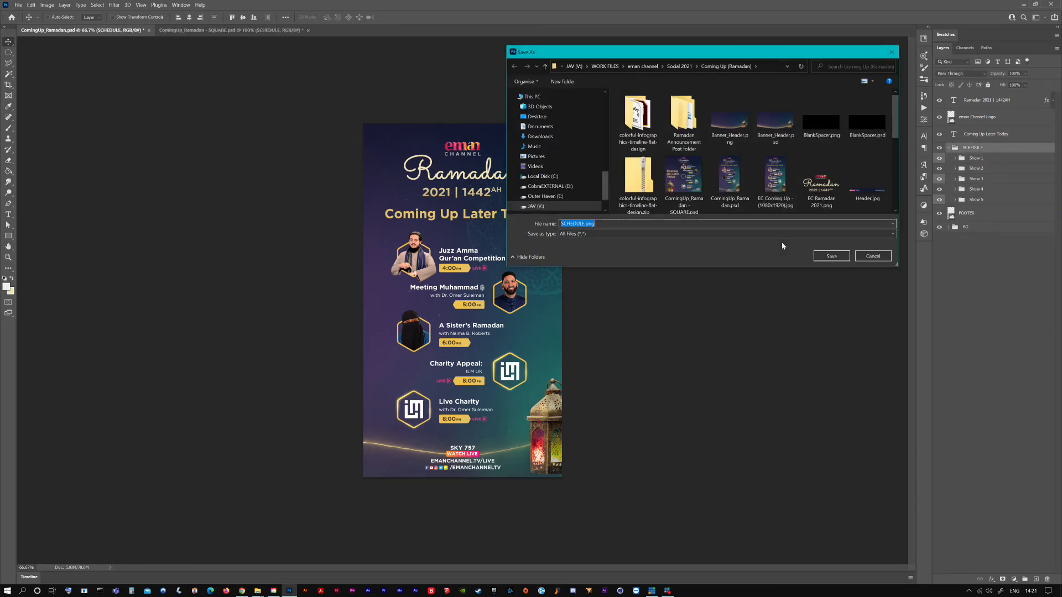
left_click(589, 224)
key("Return")
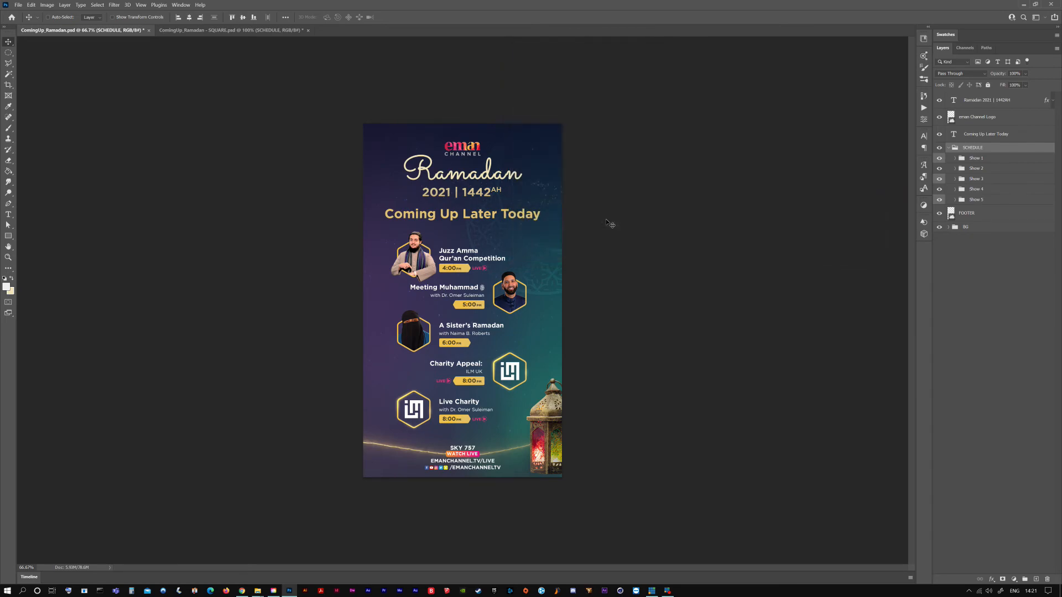
In the ComingUp_Ramadan - SQUARE document, relink the SCHEDULE smart object to SCHEDULE-5.png
left_click(248, 30)
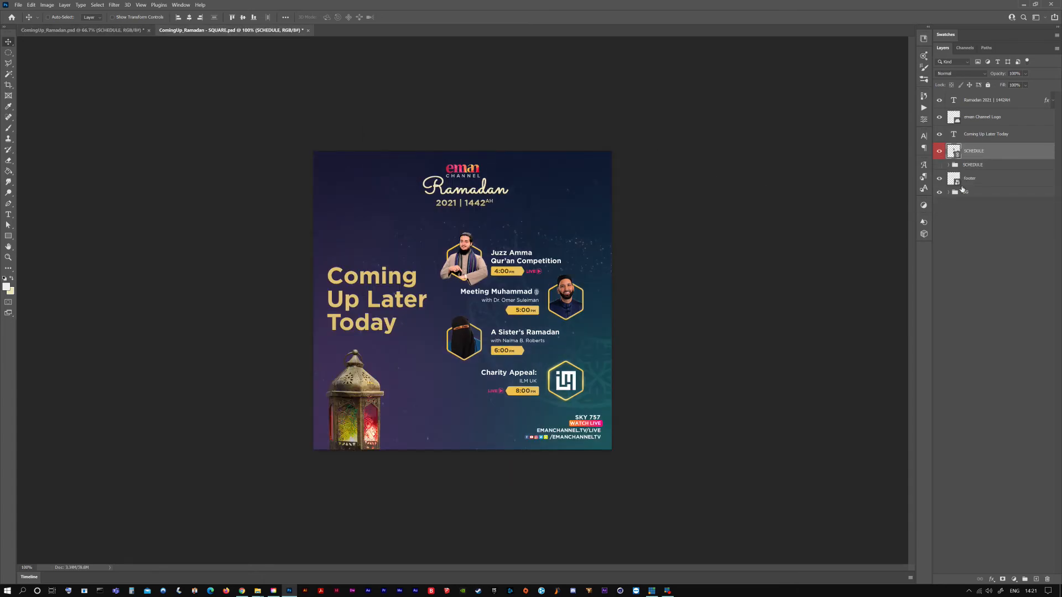
right_click(994, 131)
left_click(937, 258)
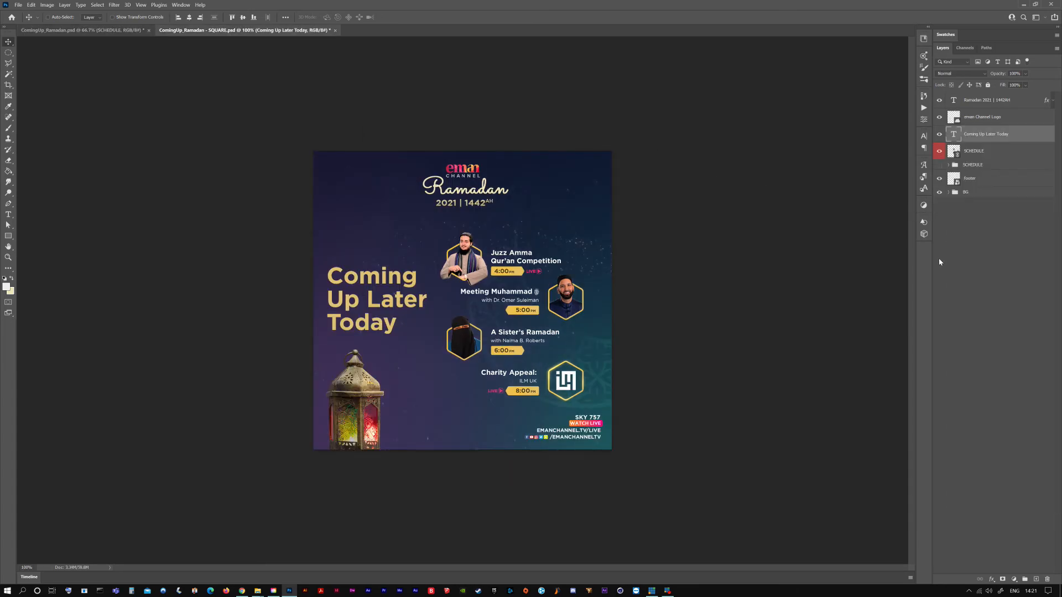
left_click(1000, 151)
right_click(1001, 152)
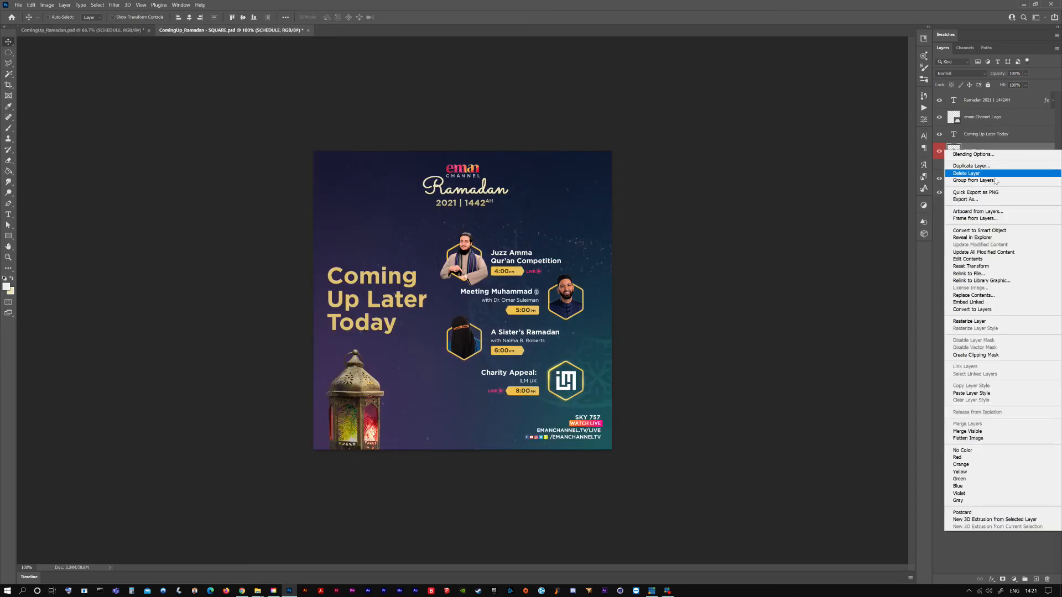
left_click(973, 274)
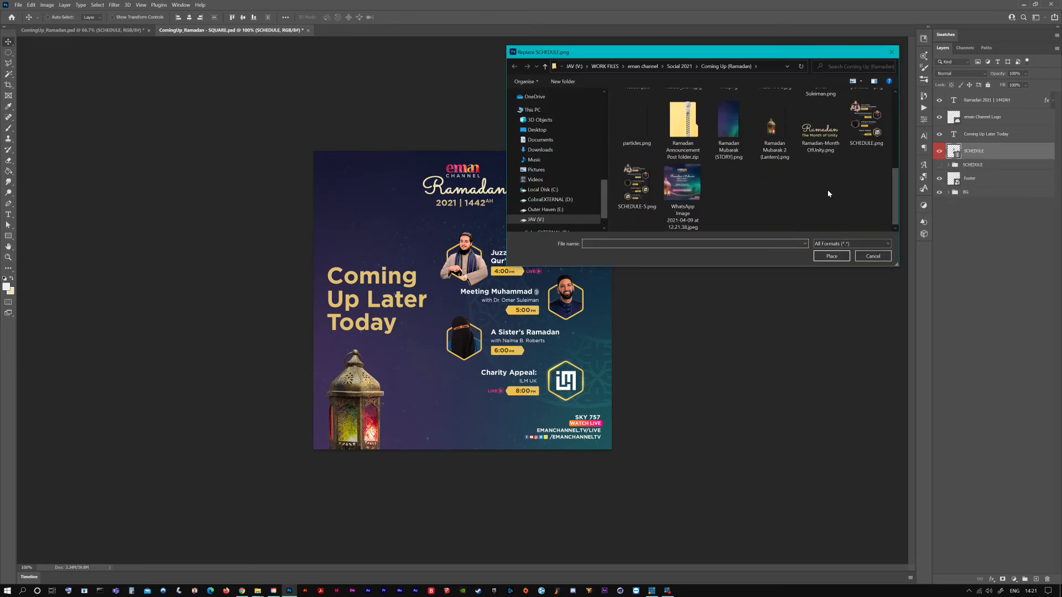
left_click(823, 255)
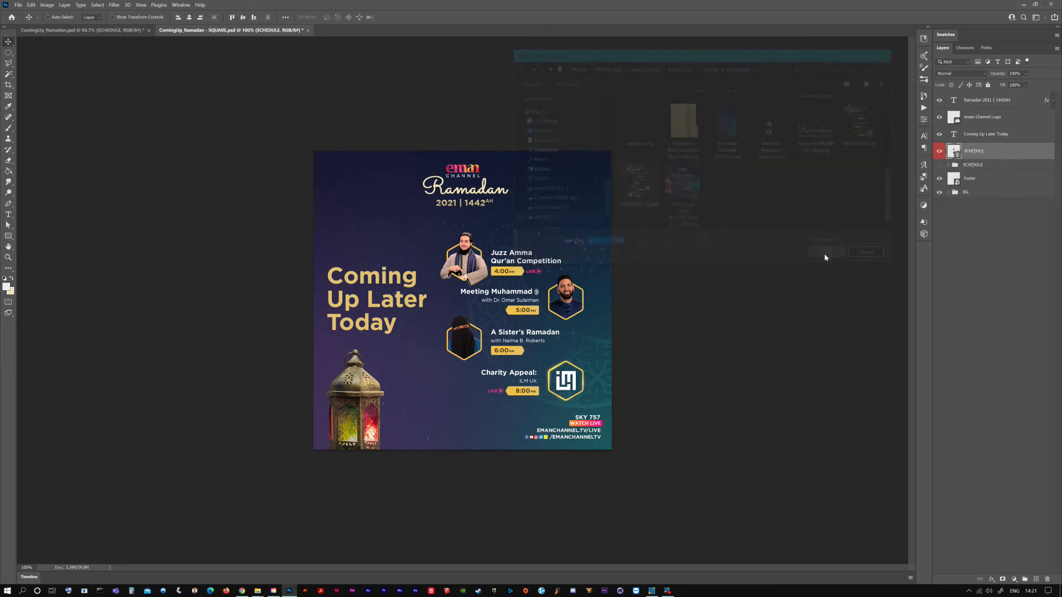
left_click(1009, 244)
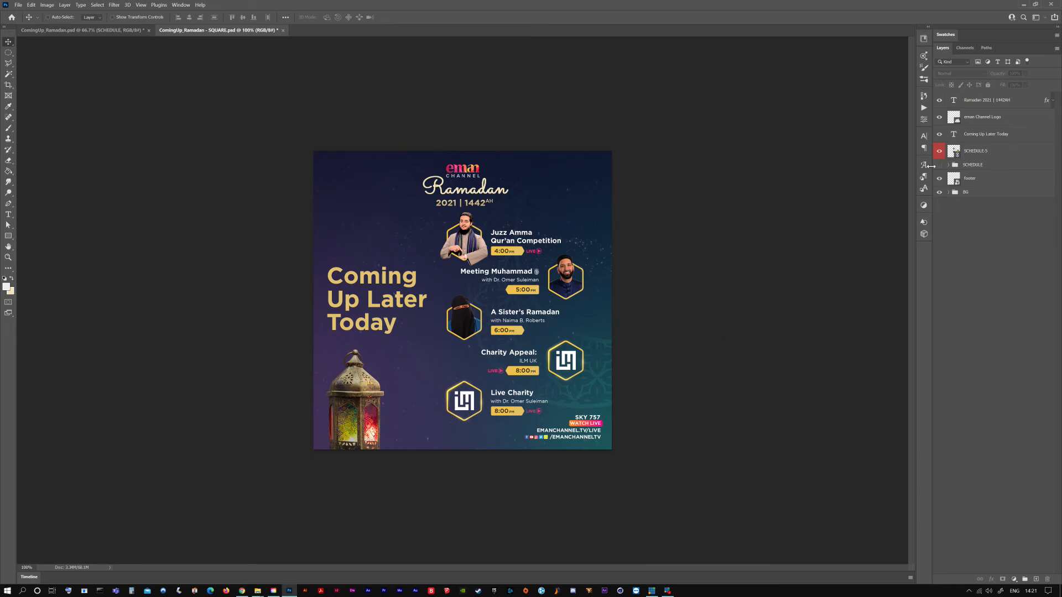
Relink the square document's five-show schedule smart object back to the four-show SCHEDULE.png
right_click(1006, 154)
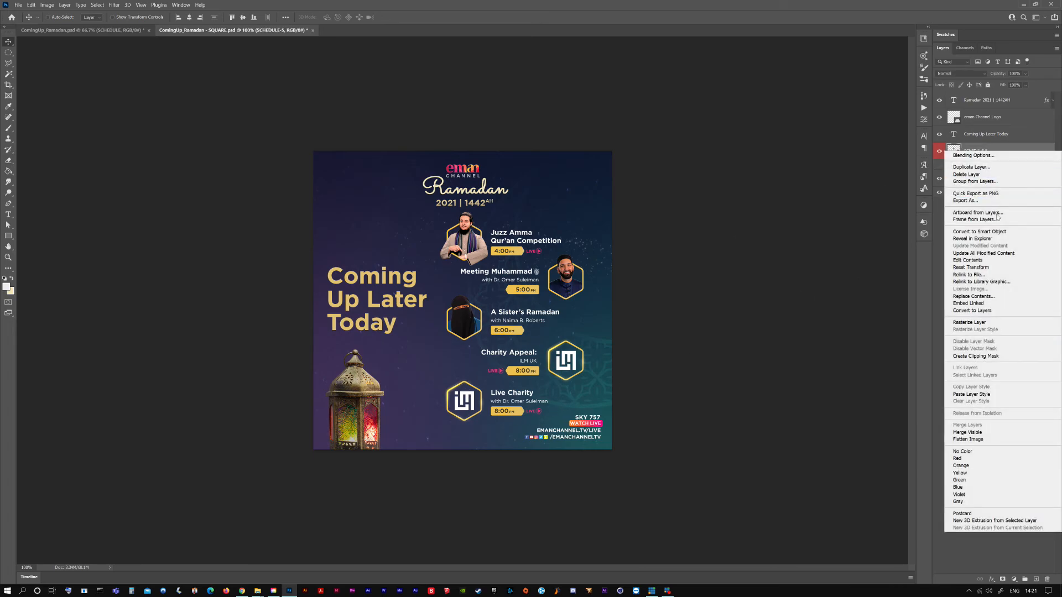
left_click(962, 272)
scroll(842, 188, "down", 3)
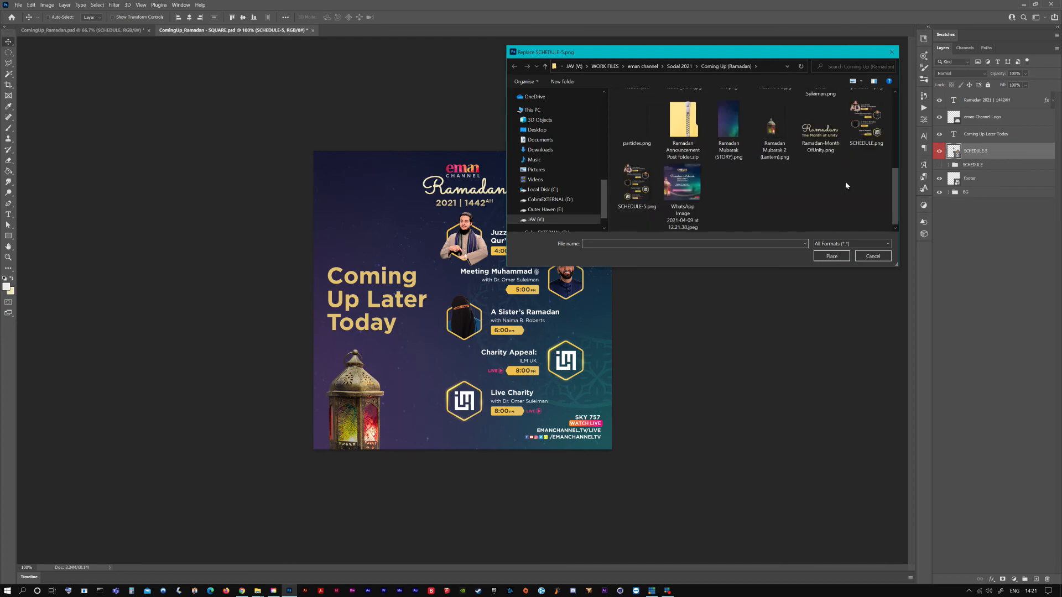
left_click(867, 145)
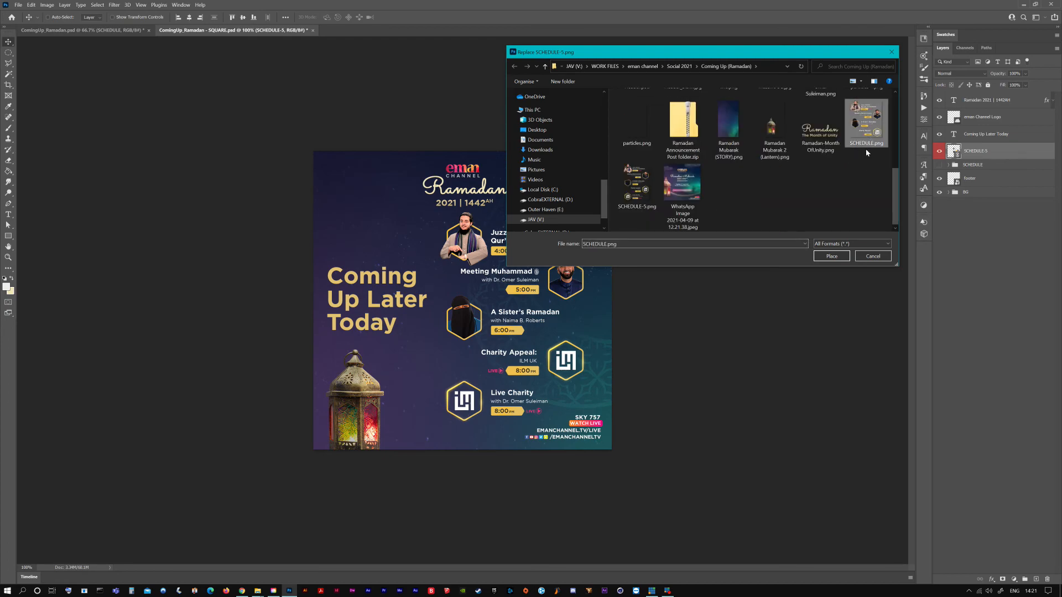
left_click(830, 257)
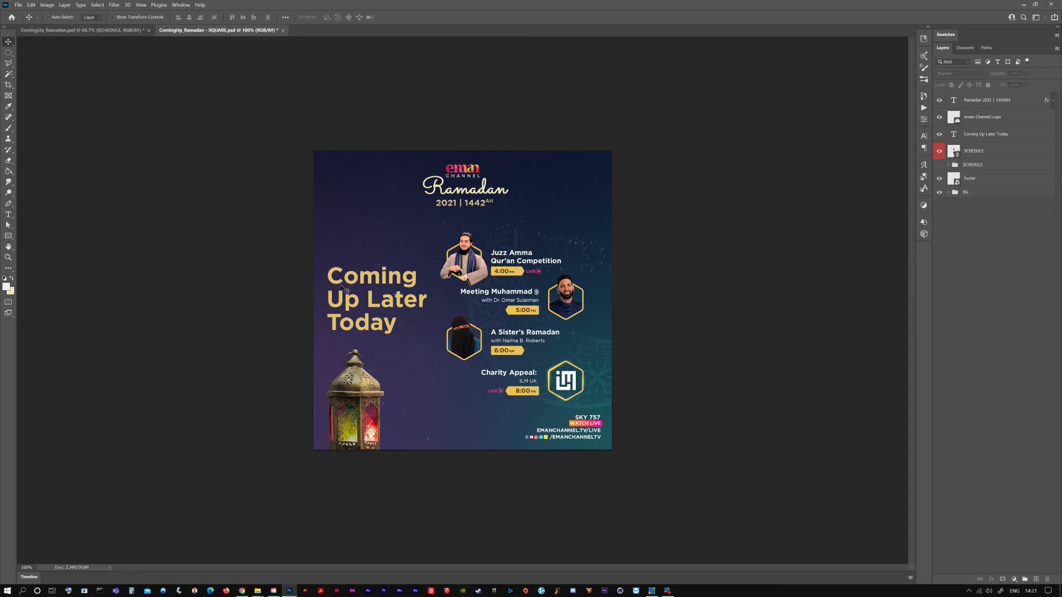
Hide the Show 5 group in the ComingUp_Ramadan document, and save both that document and the SQUARE document
left_click(116, 31)
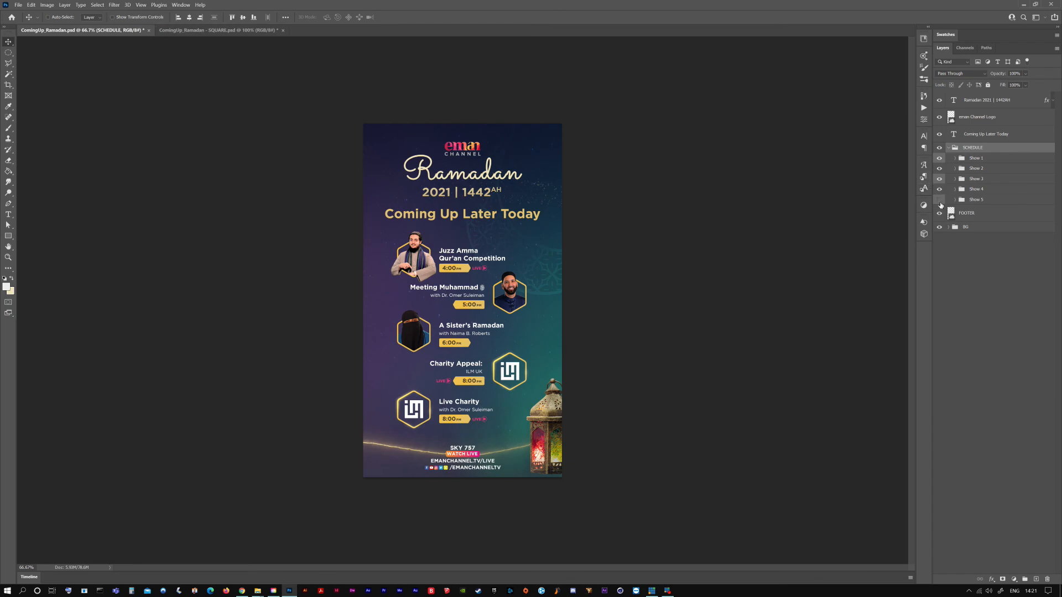
left_click(939, 200)
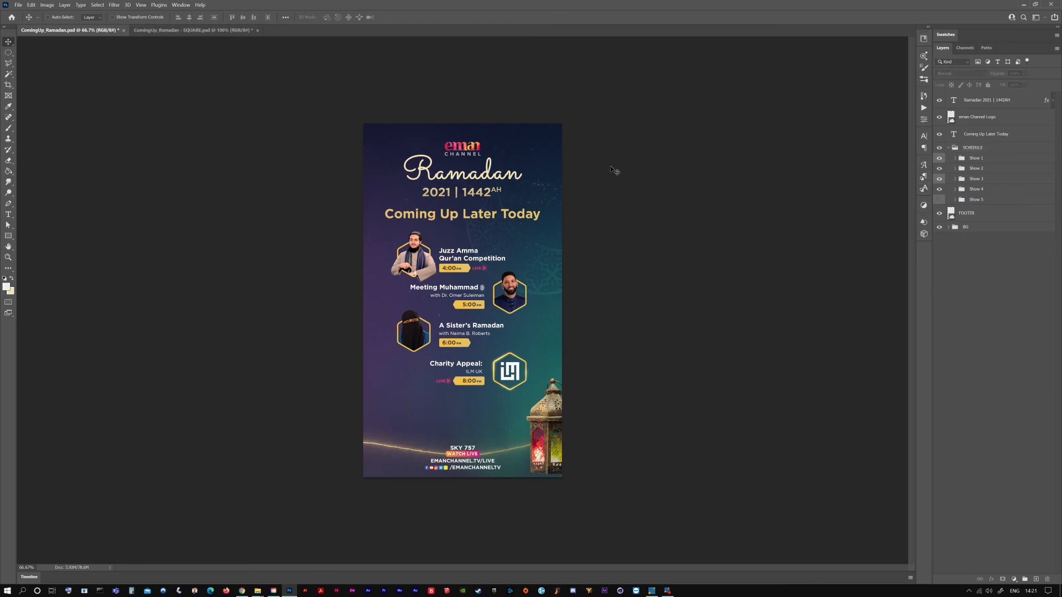
key("ctrl+s")
left_click(186, 31)
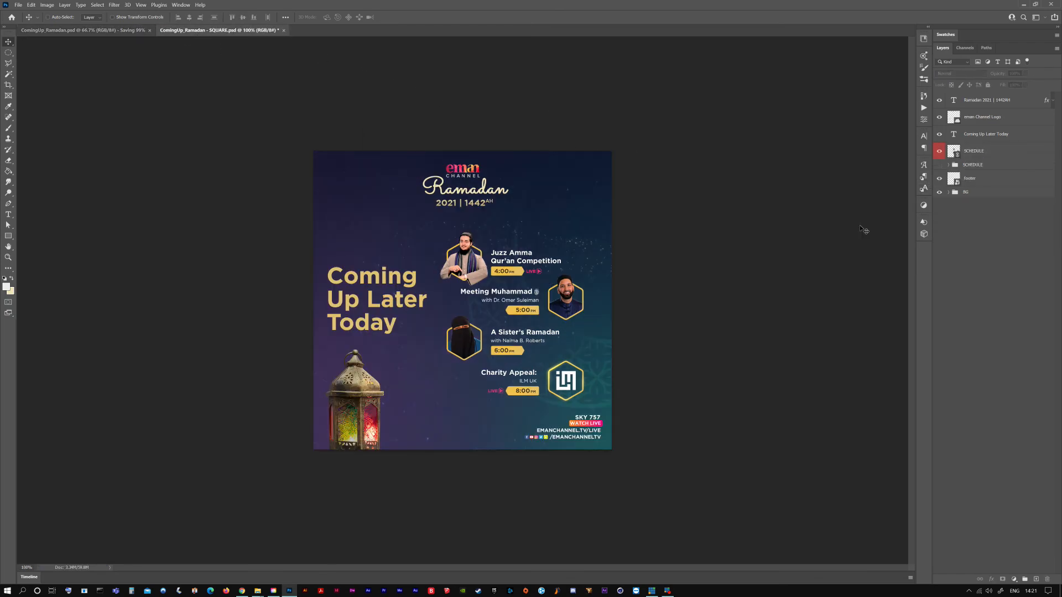
key("ctrl+s")
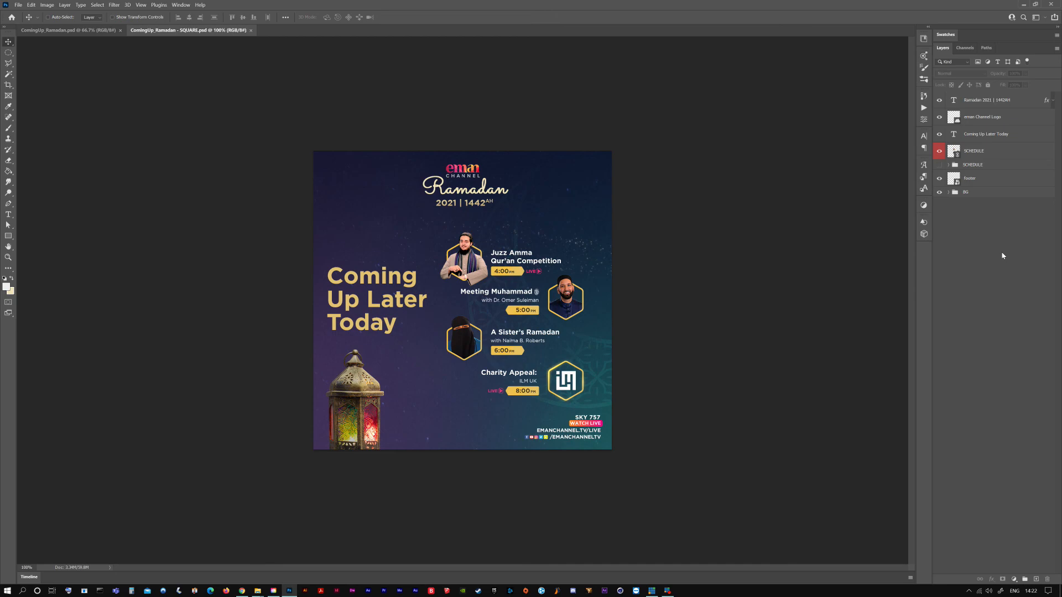
left_click(58, 30)
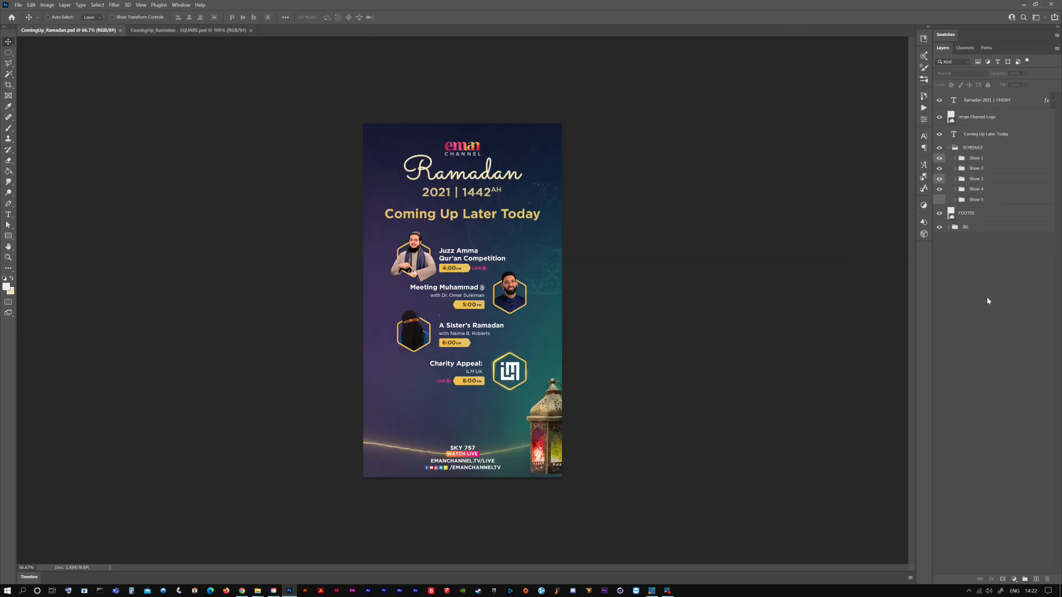
left_click(653, 590)
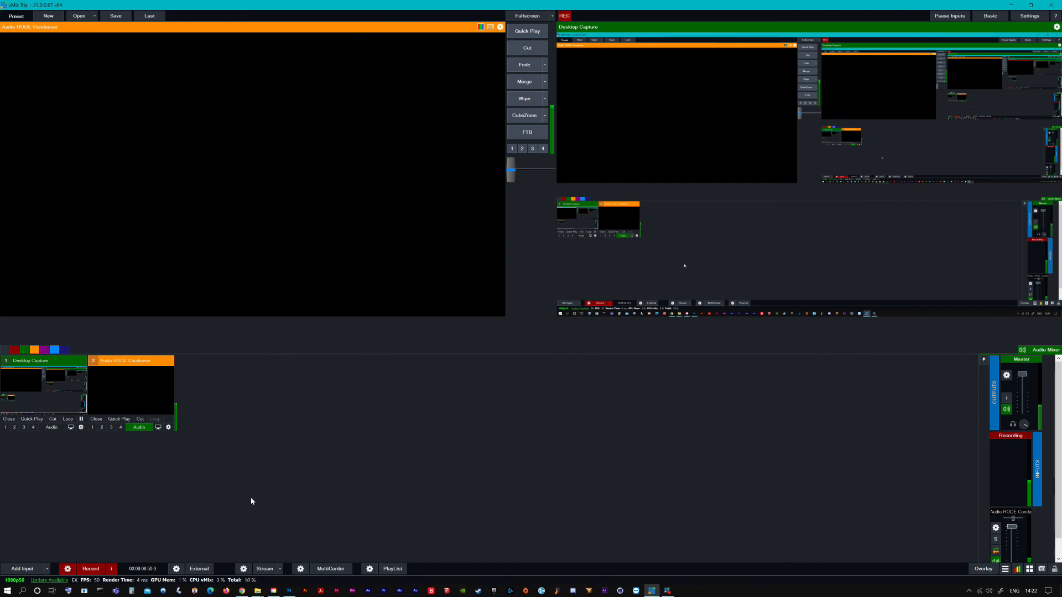
left_click(91, 568)
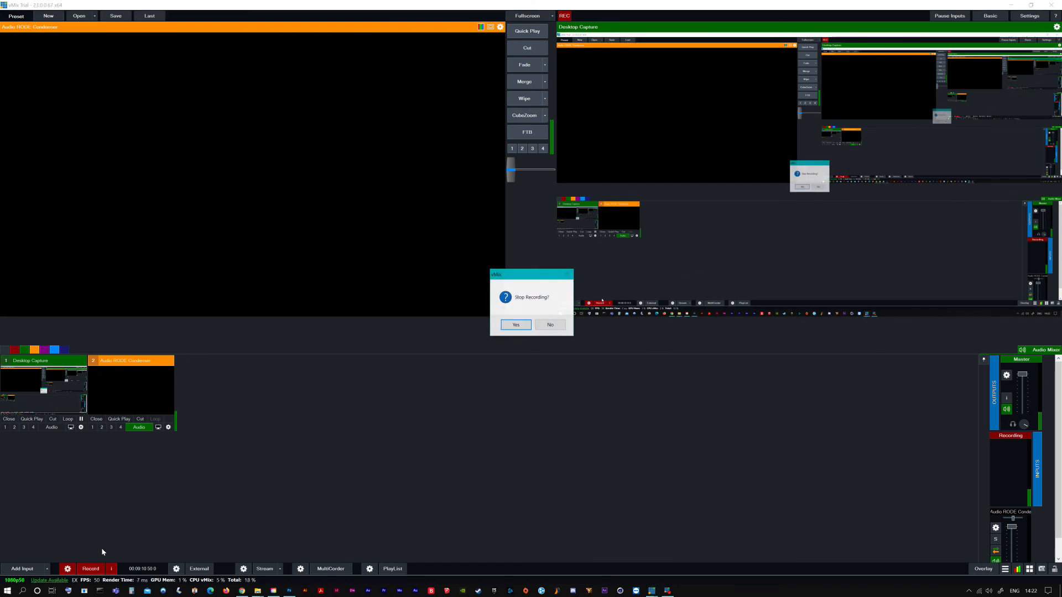